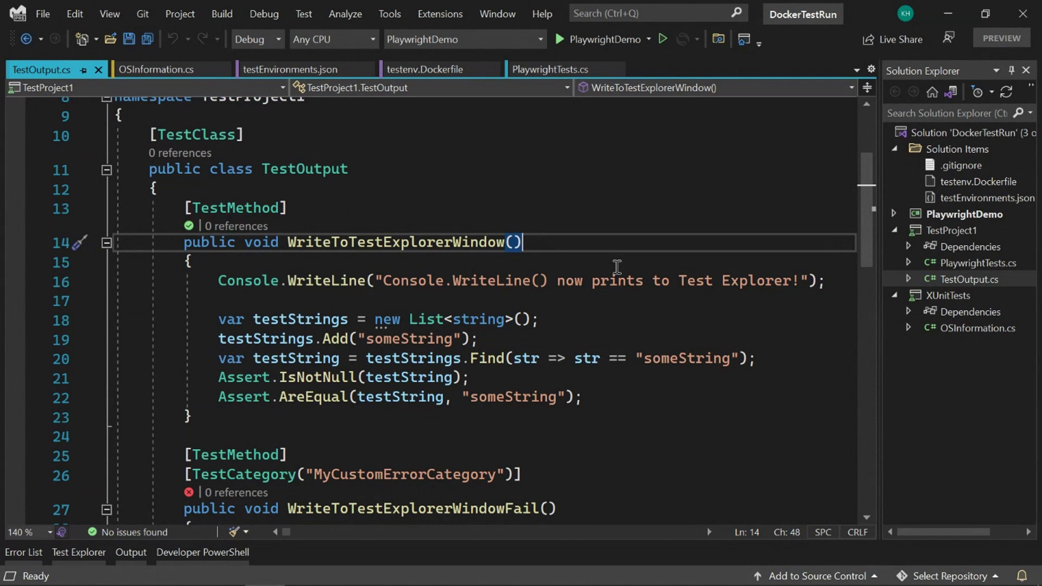
Open the context menu inside the WriteToTestExplorerWindow method body in TestOutput.cs
left_click(380, 265)
right_click(380, 262)
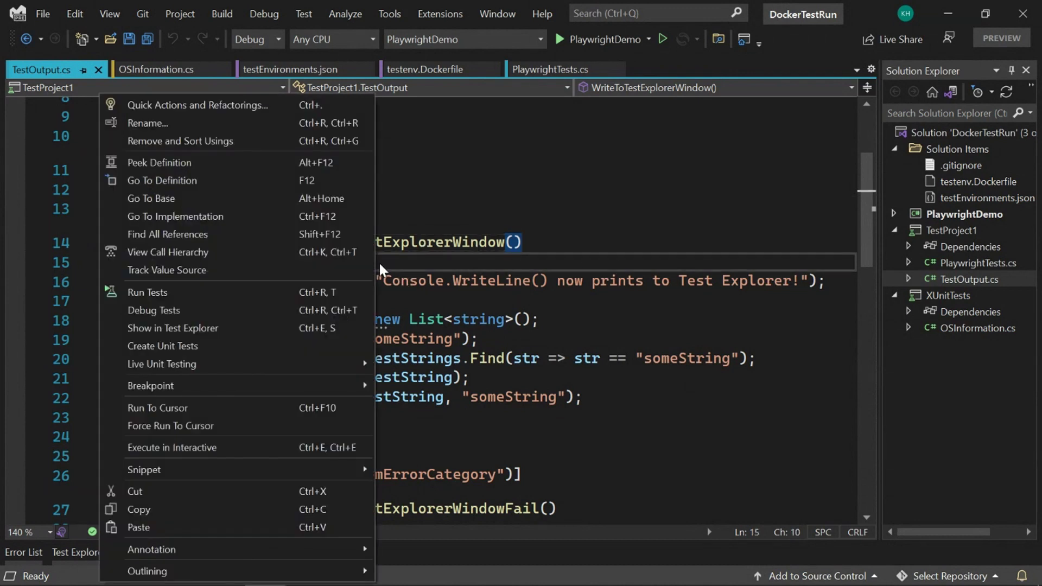
Show WriteToTestExplorerWindow in Test Explorer, revealing its passed result and Console.WriteLine output
left_click(264, 329)
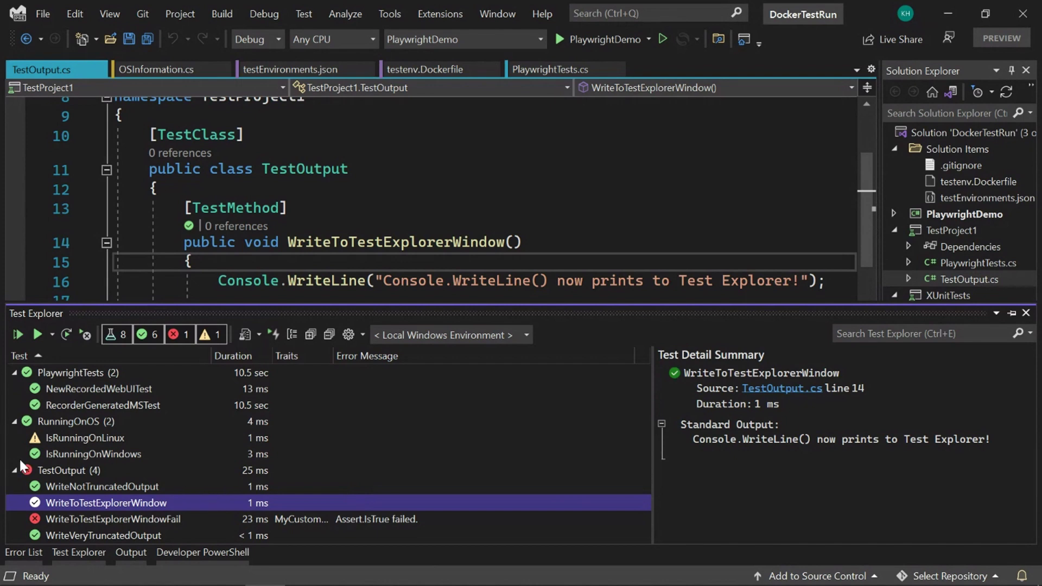
Collapse the RunningOnOS group and reveal the current test again with Ctrl+E, S
left_click(13, 421)
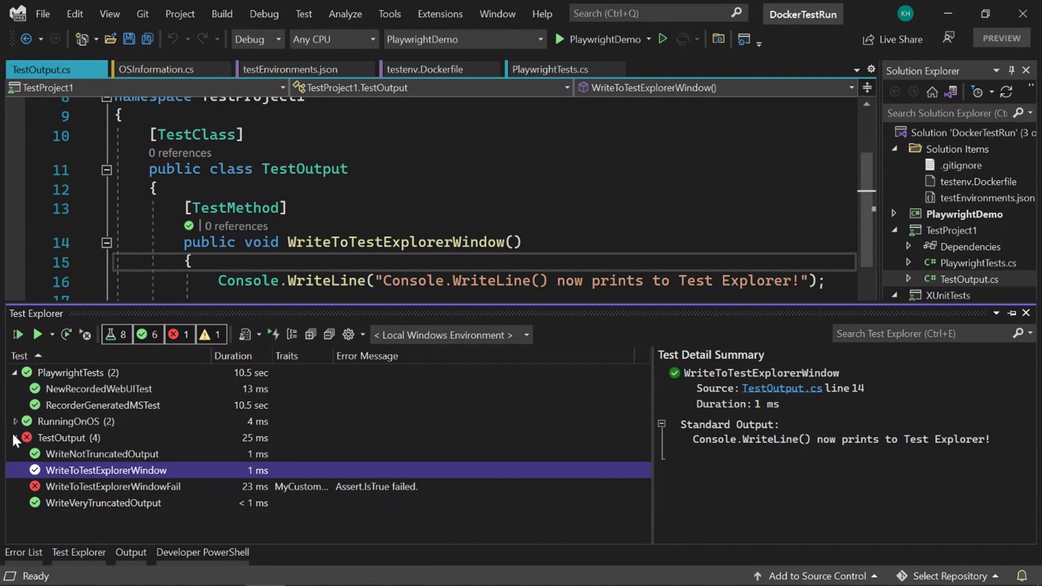
left_click(14, 437)
key("ctrl+e")
key("s")
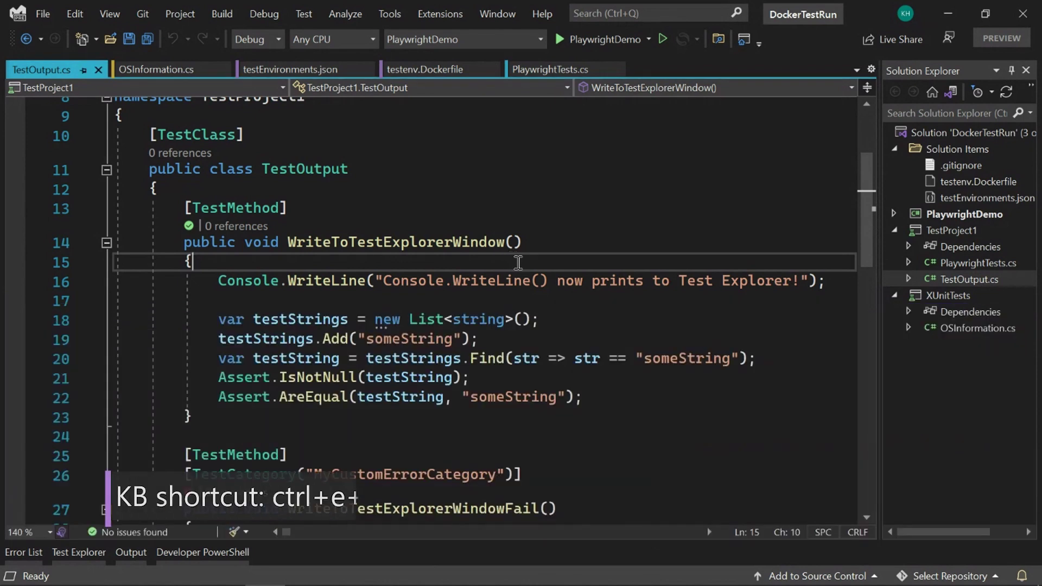
Locate WriteToTestExplorerWindow in Test Explorer from the context menu, then return to the TestOutput.cs code
right_click(238, 262)
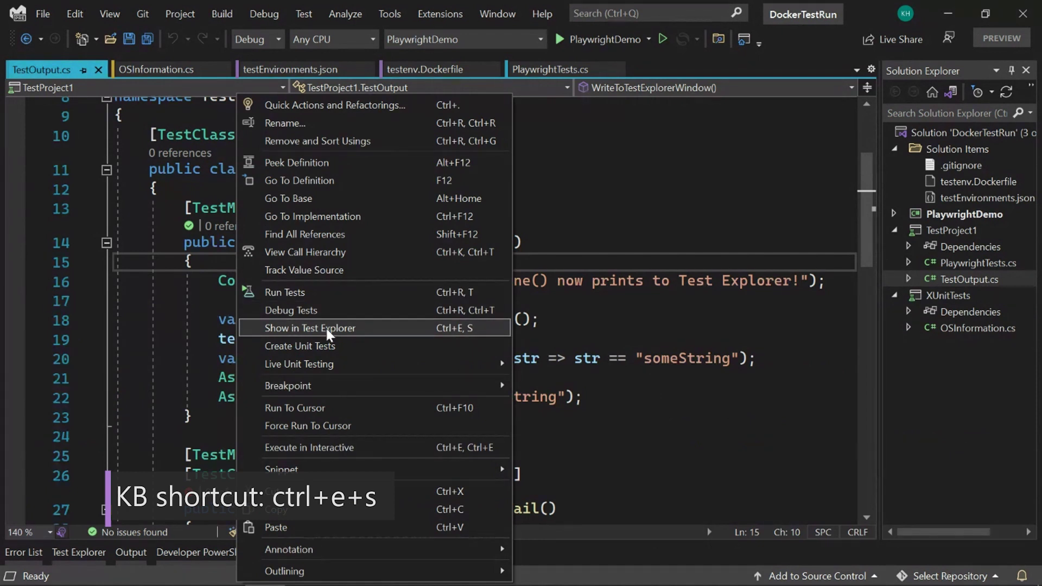
left_click(452, 327)
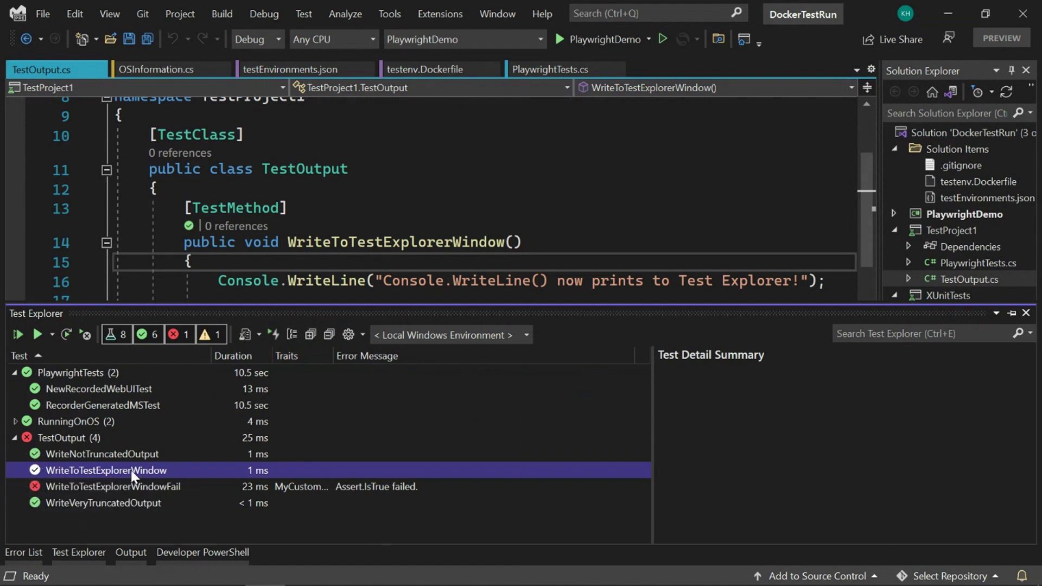
left_click(586, 251)
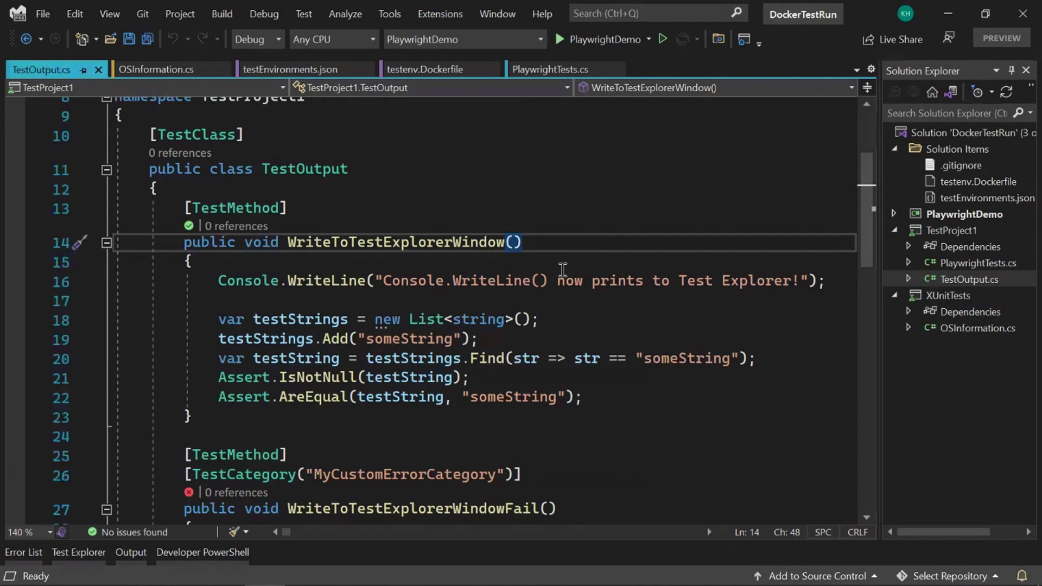
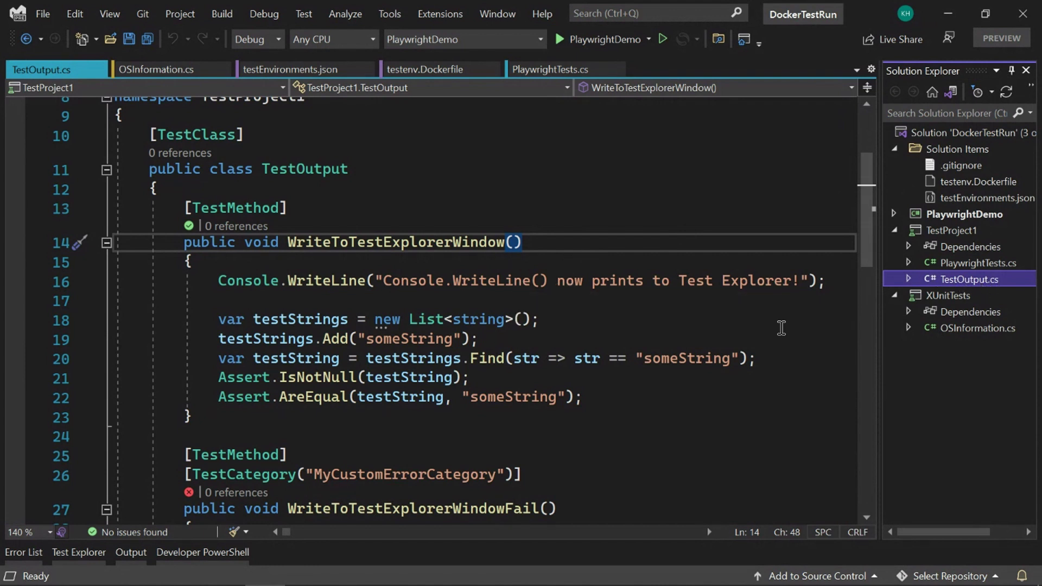
Collapse, then expand all Test Explorer groups to list PlaywrightTests, RunningOnOS and TestOutput tests
left_click(722, 314)
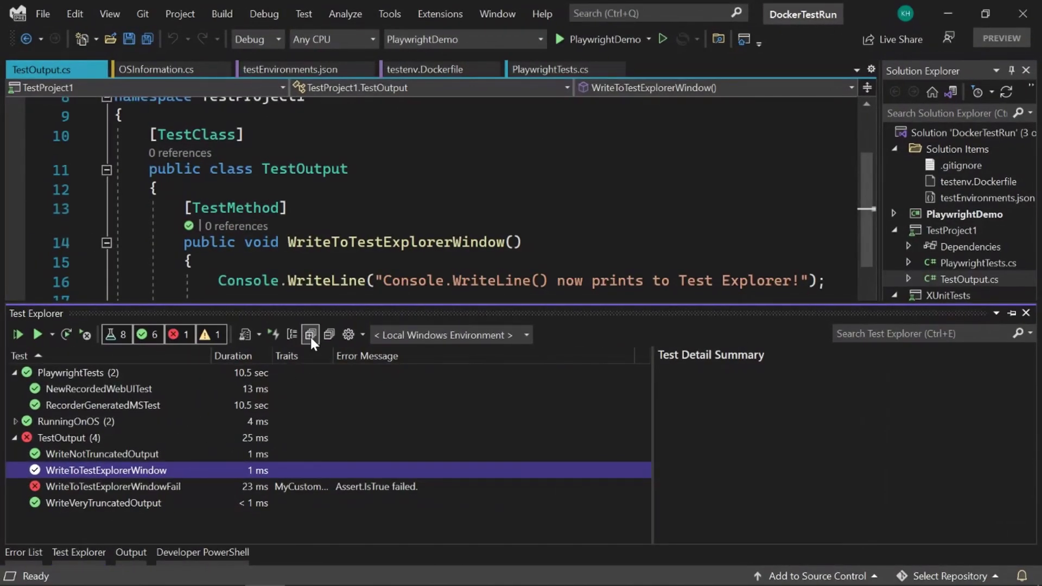
left_click(309, 337)
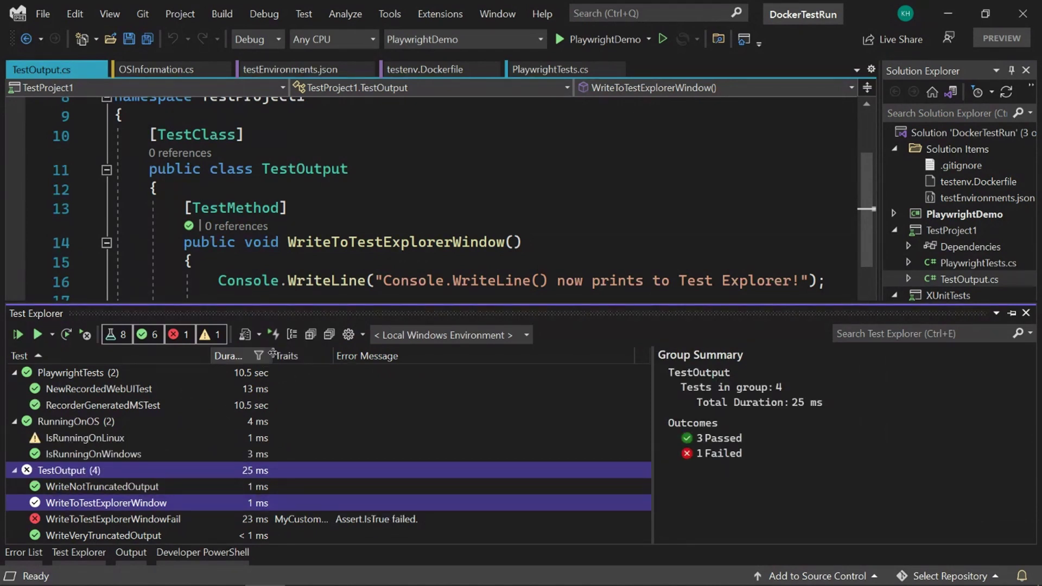
left_click(310, 335)
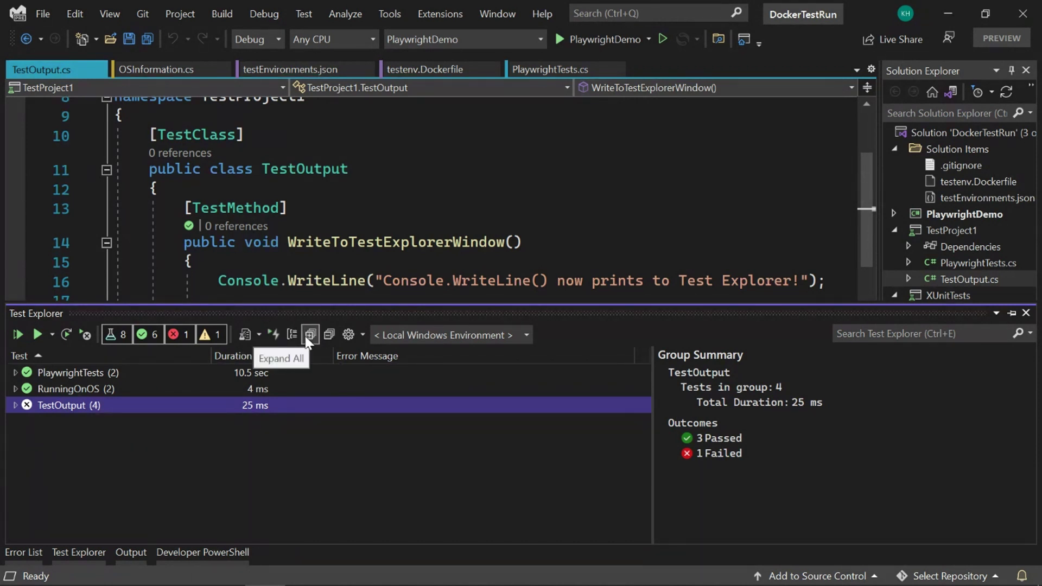
left_click(310, 334)
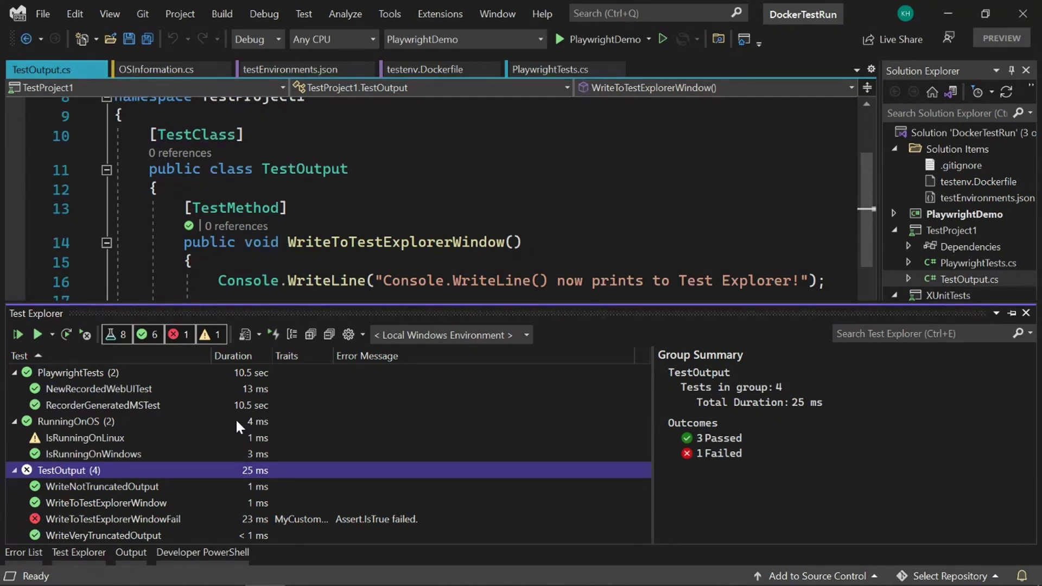
Rerun the WriteNotTruncatedOutput test on its own
left_click(120, 487)
right_click(119, 486)
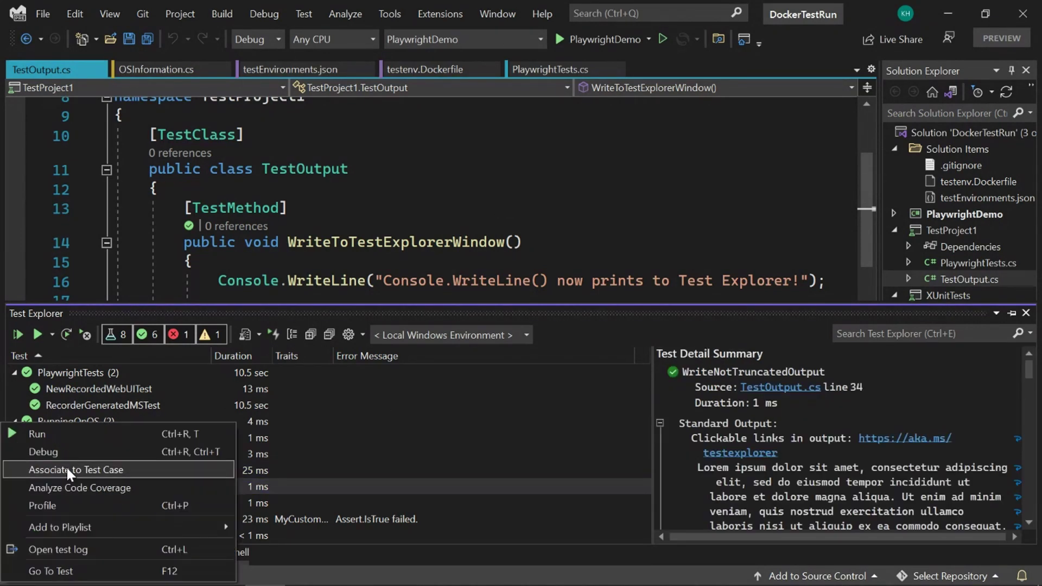
left_click(52, 433)
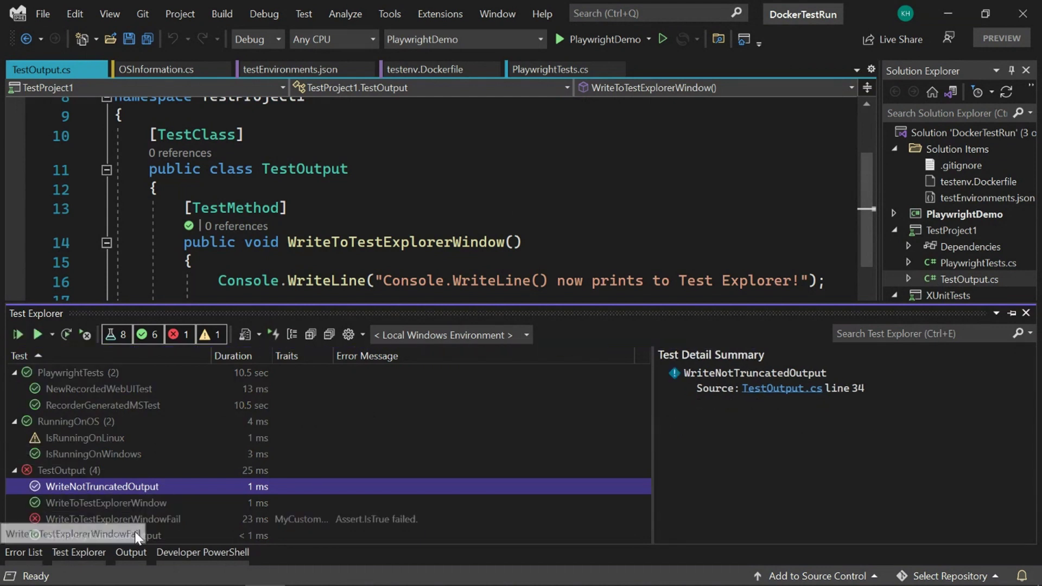
Rerun WriteToTestExplorerWindowFail individually and show the Test Explorer settings menu
left_click(157, 522)
right_click(157, 522)
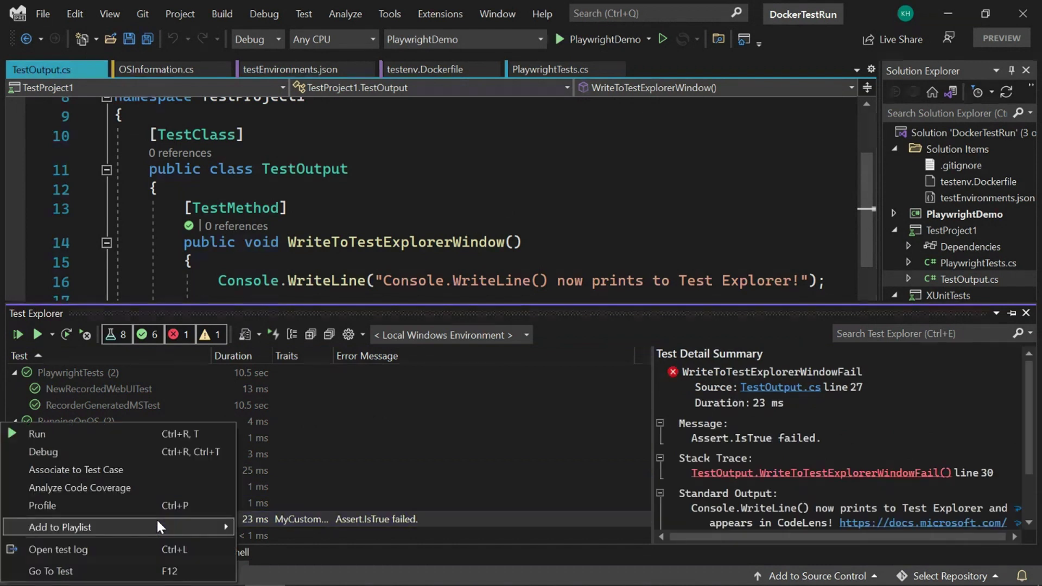
left_click(50, 438)
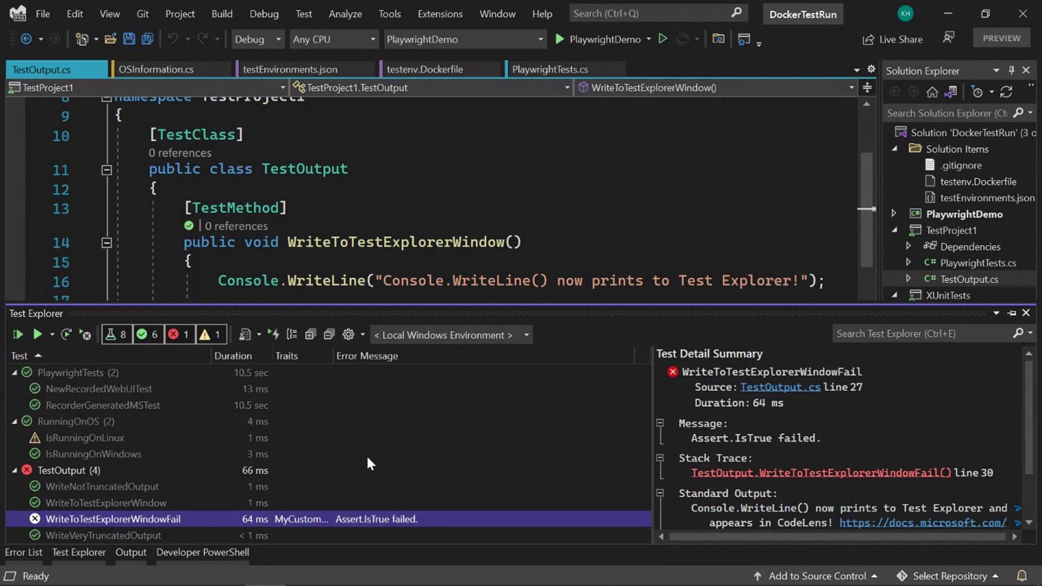
left_click(363, 334)
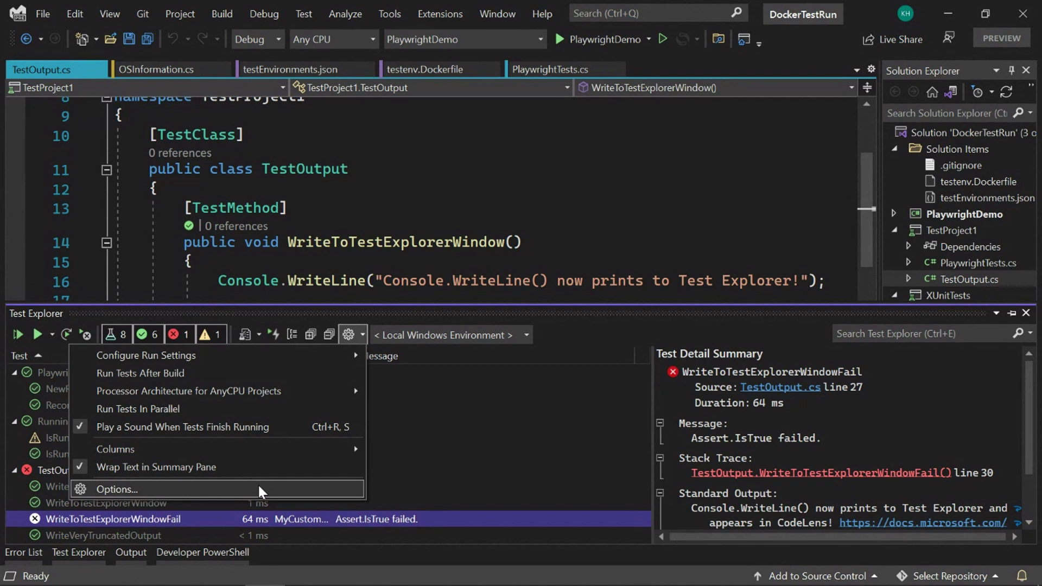
In the test sound settings, check Test Run Succeeded and select the Test Run Failed event
left_click(258, 490)
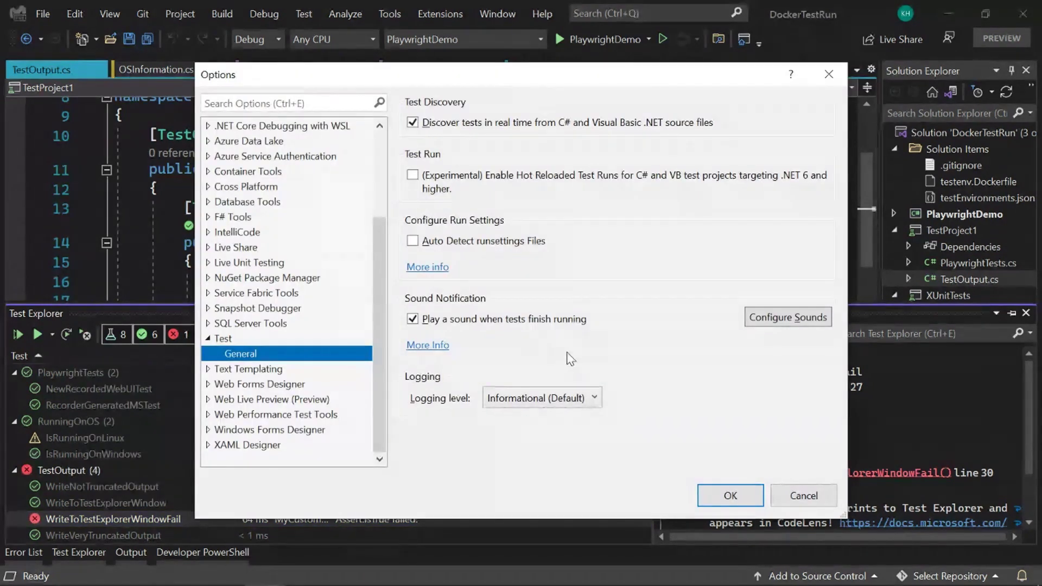
left_click(773, 321)
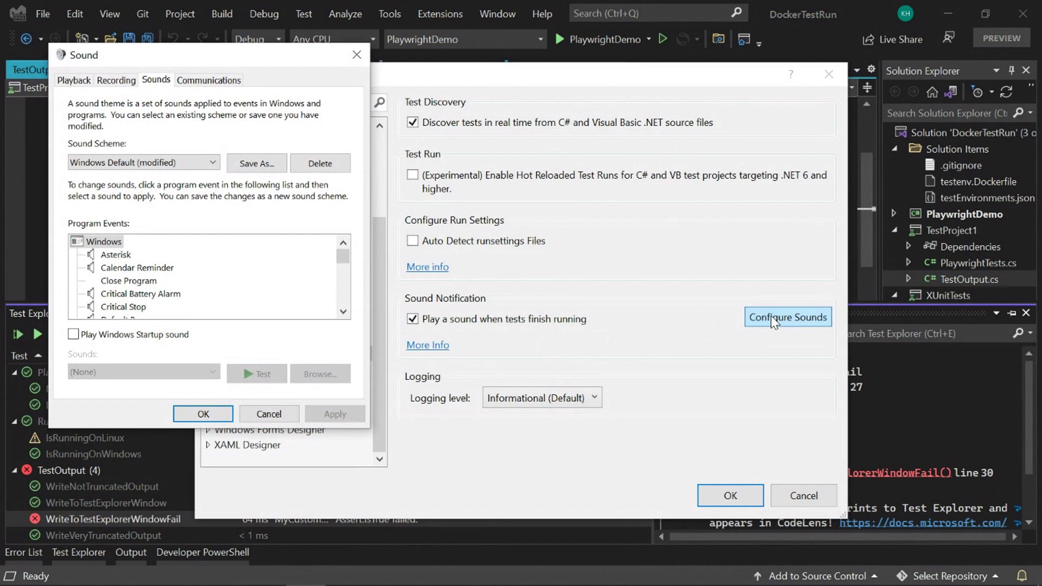
left_click_drag(343, 256, 344, 295)
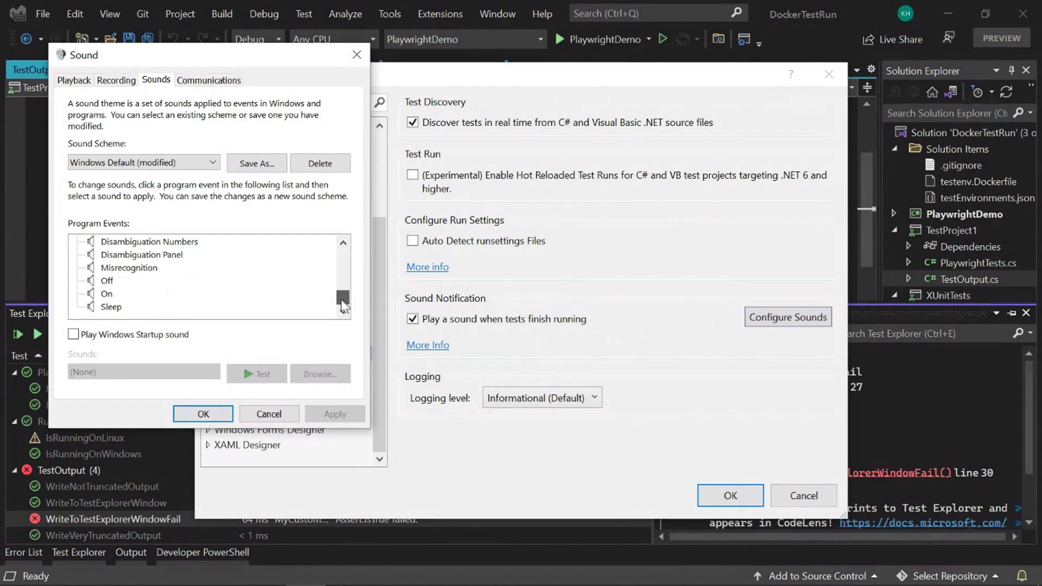
left_click_drag(343, 295, 343, 285)
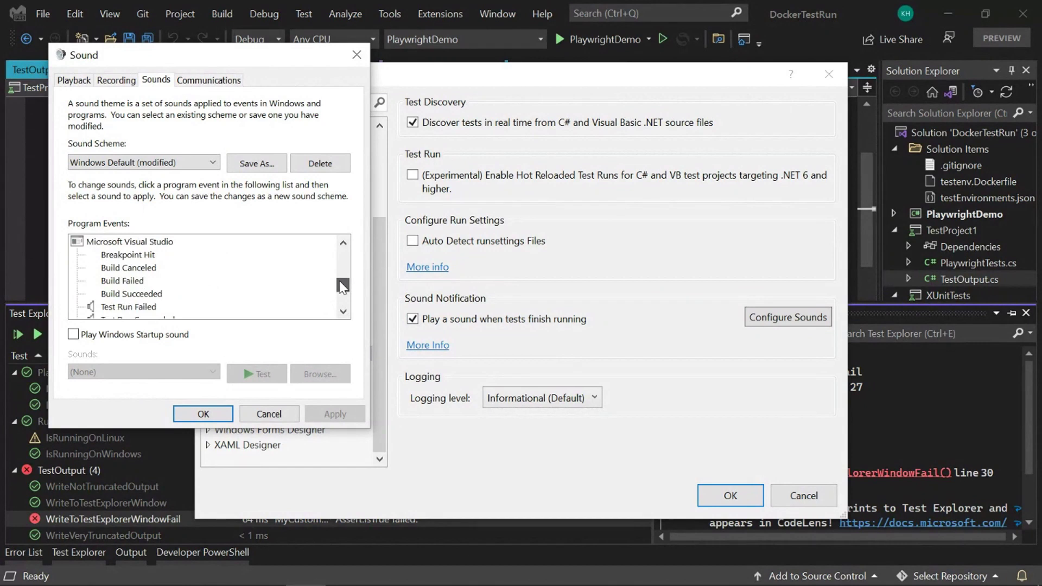
left_click(134, 254)
scroll(154, 269, "down", 1)
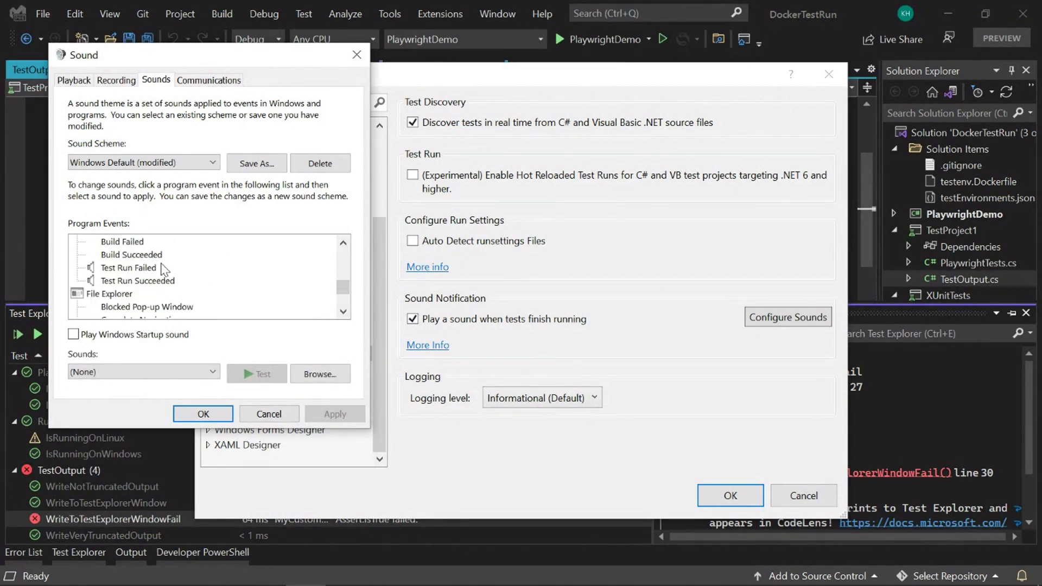
left_click(154, 265)
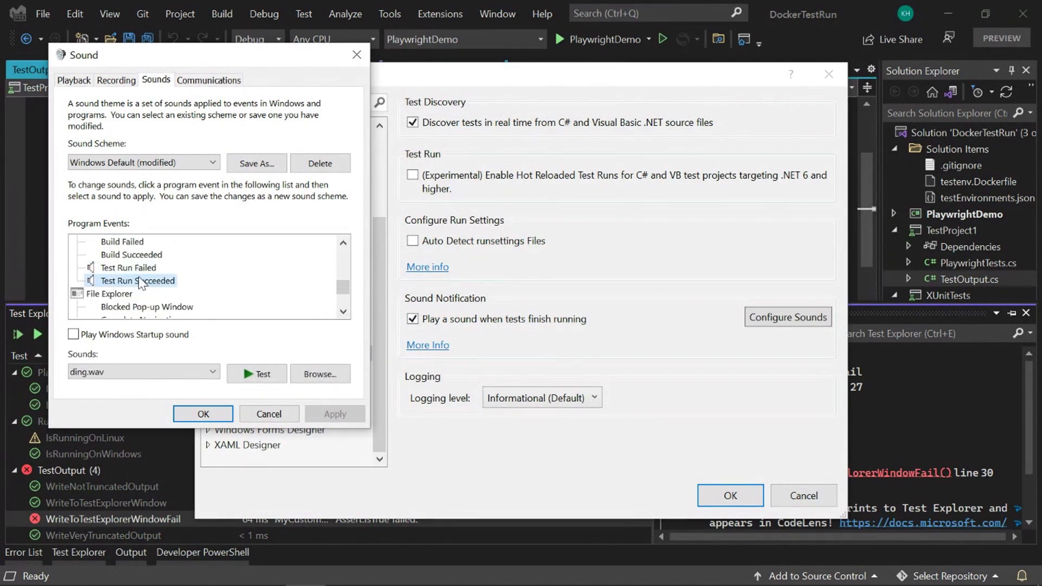
left_click(125, 268)
Assign ding.wav to Test Run Failed after previewing Sad_Trombone.wav, then apply and close
left_click(204, 371)
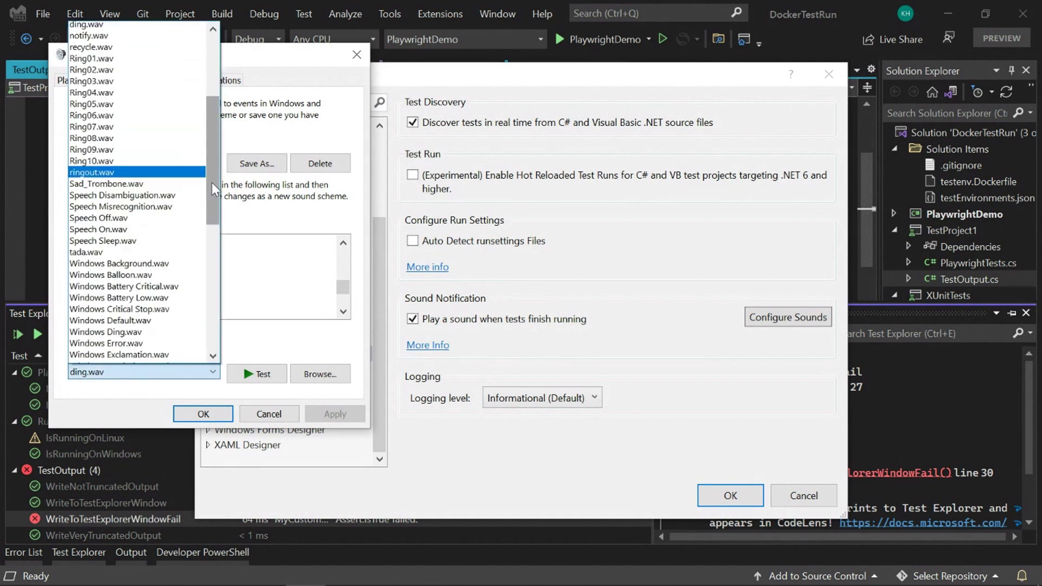
scroll(217, 199, "down", 2)
scroll(216, 198, "up", 1)
scroll(217, 198, "up", 3)
scroll(217, 199, "up", 2)
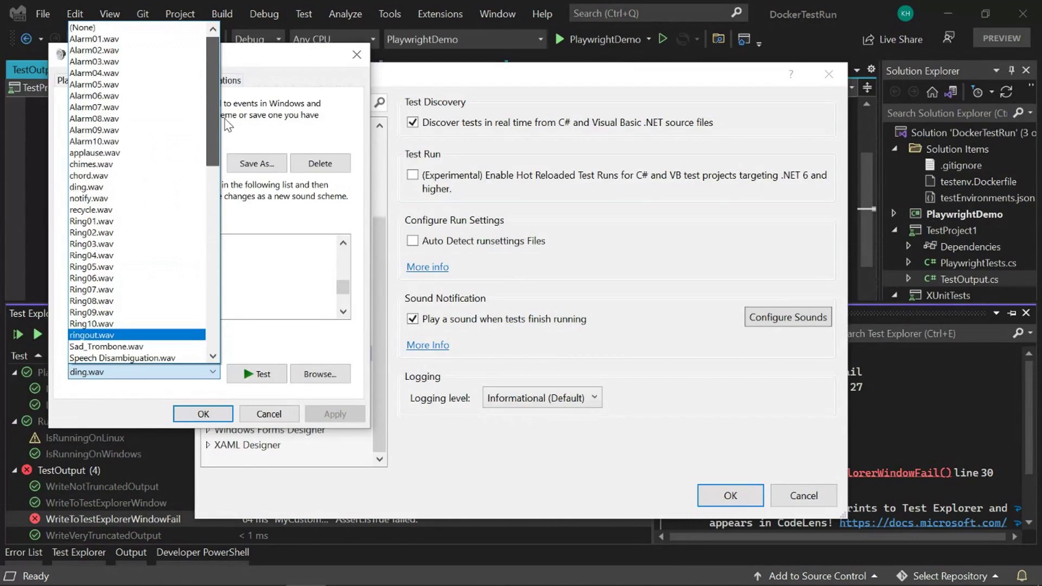
scroll(174, 154, "down", 1)
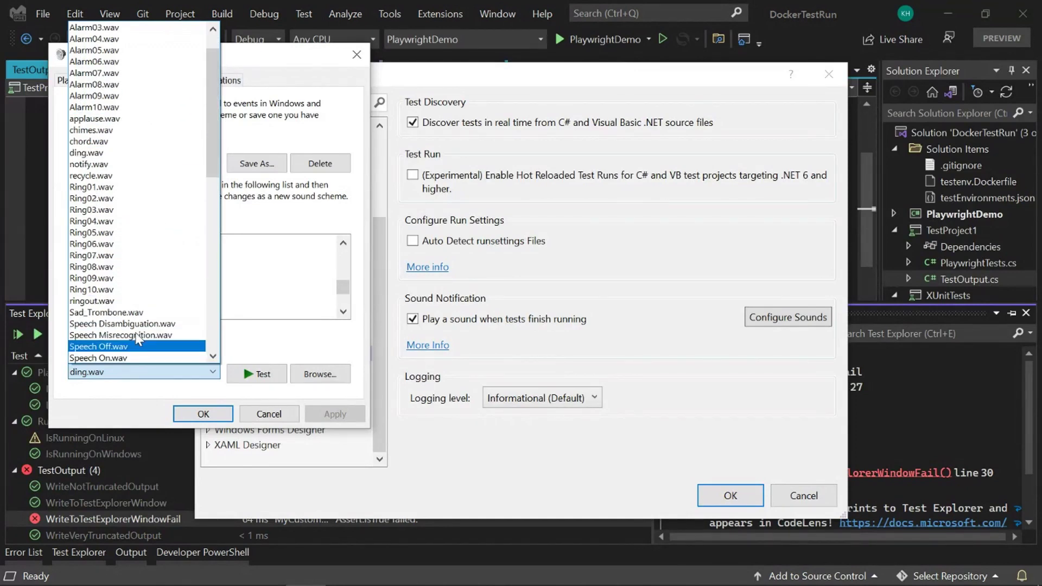
left_click(141, 313)
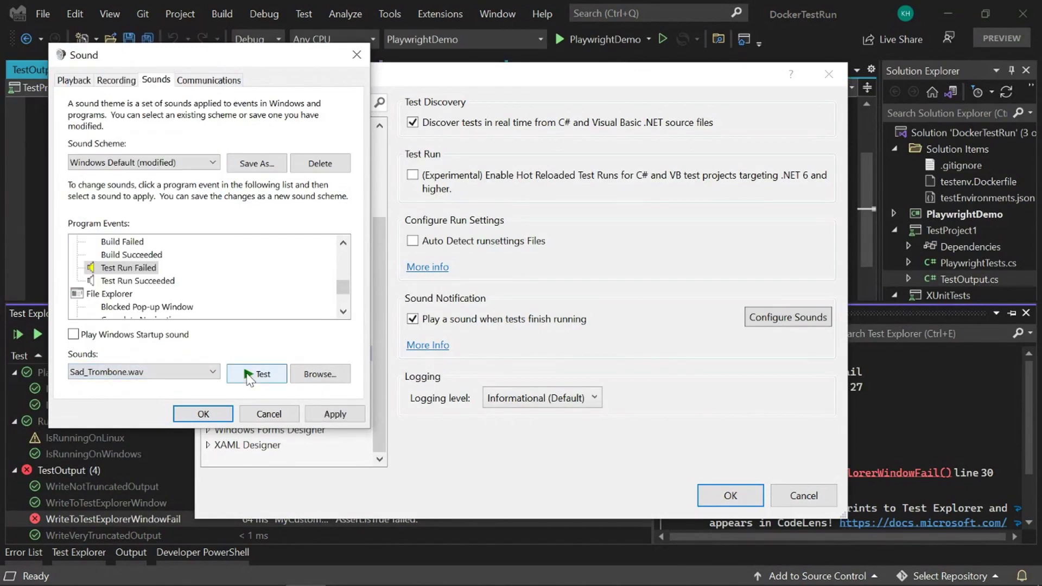
left_click(249, 376)
left_click(214, 372)
left_click_drag(214, 206, 225, 96)
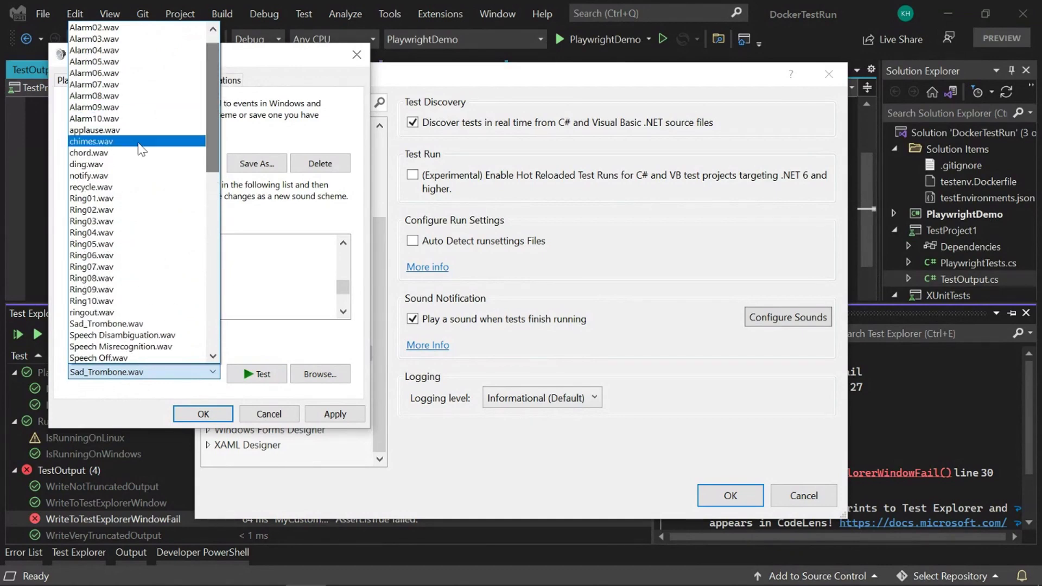
left_click(130, 164)
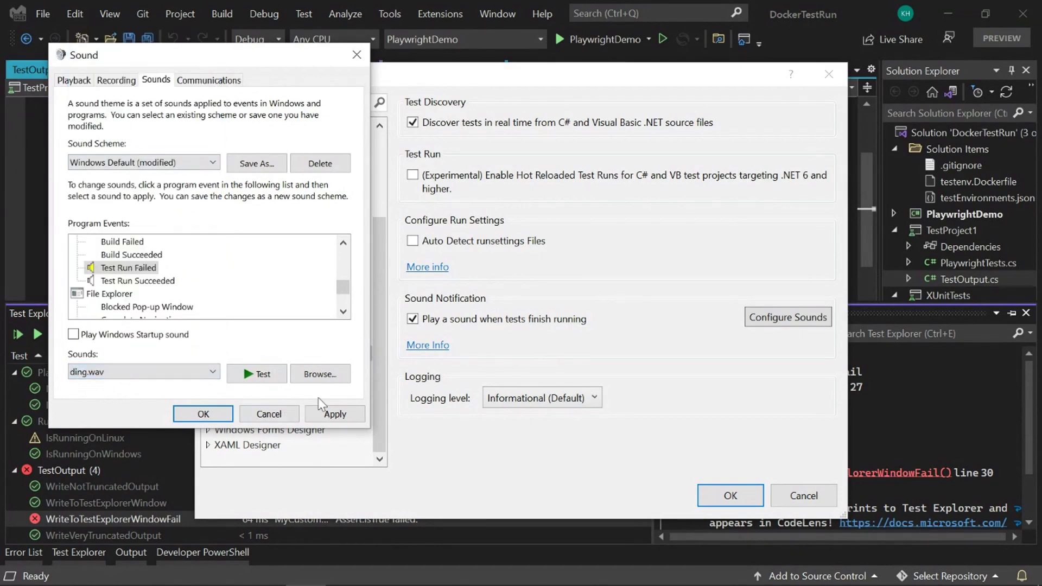
left_click(333, 414)
left_click(202, 414)
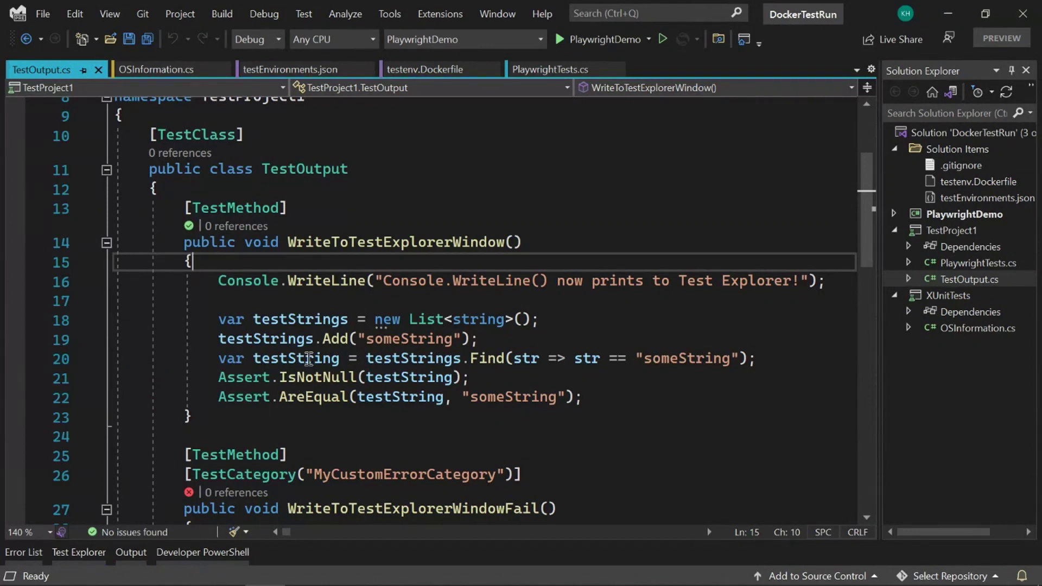
Restore Test Explorer and select text in the failing test's standard output
left_click_drag(218, 281, 367, 280)
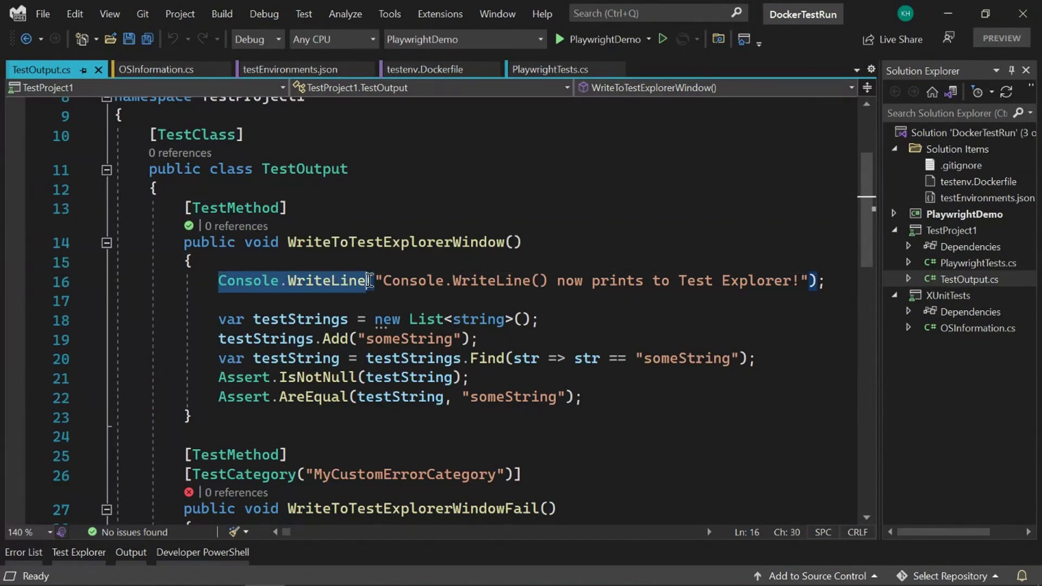
left_click(75, 553)
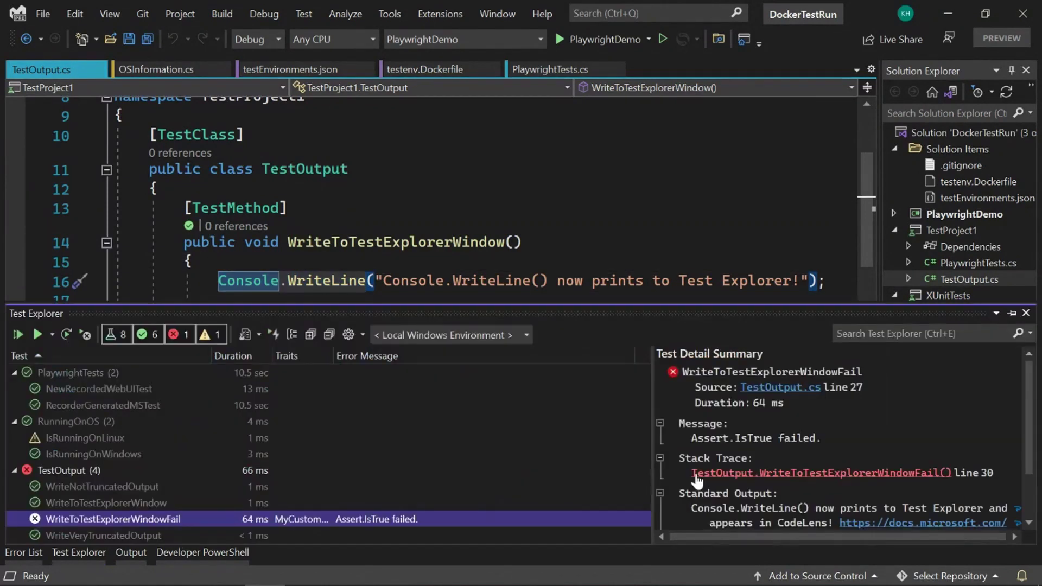
left_click_drag(651, 449, 578, 371)
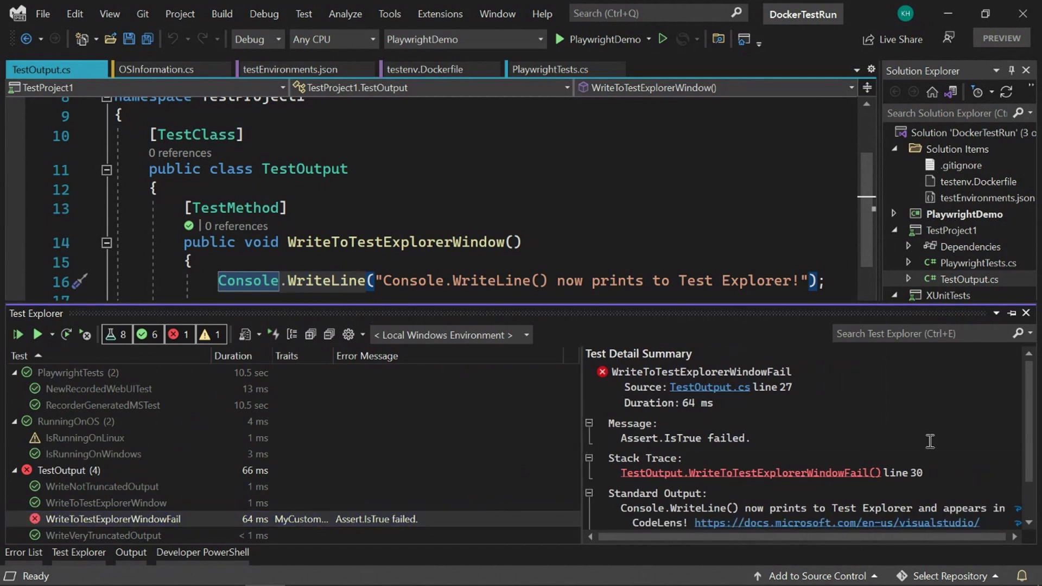
scroll(856, 442, "down", 2)
left_click_drag(621, 469, 738, 469)
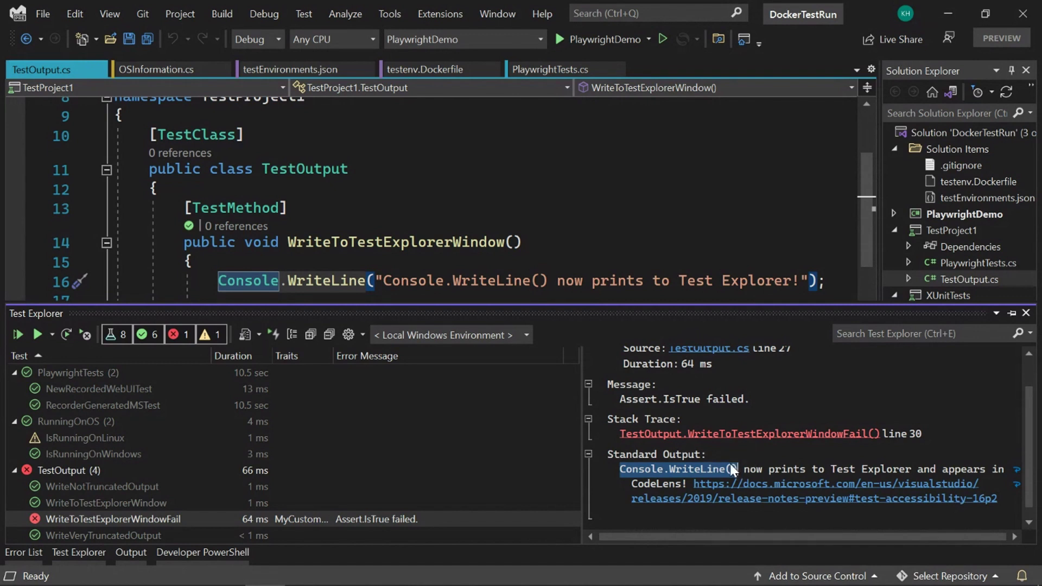
left_click_drag(607, 454, 702, 454)
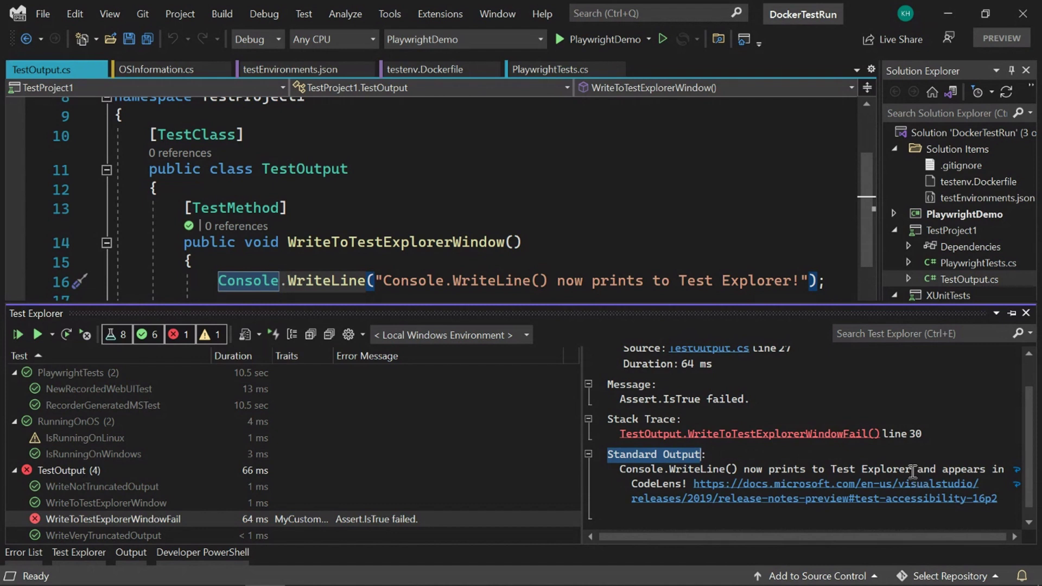
Enable Wrap Text in Summary Pane for the standard output, then hide the panel
right_click(620, 490)
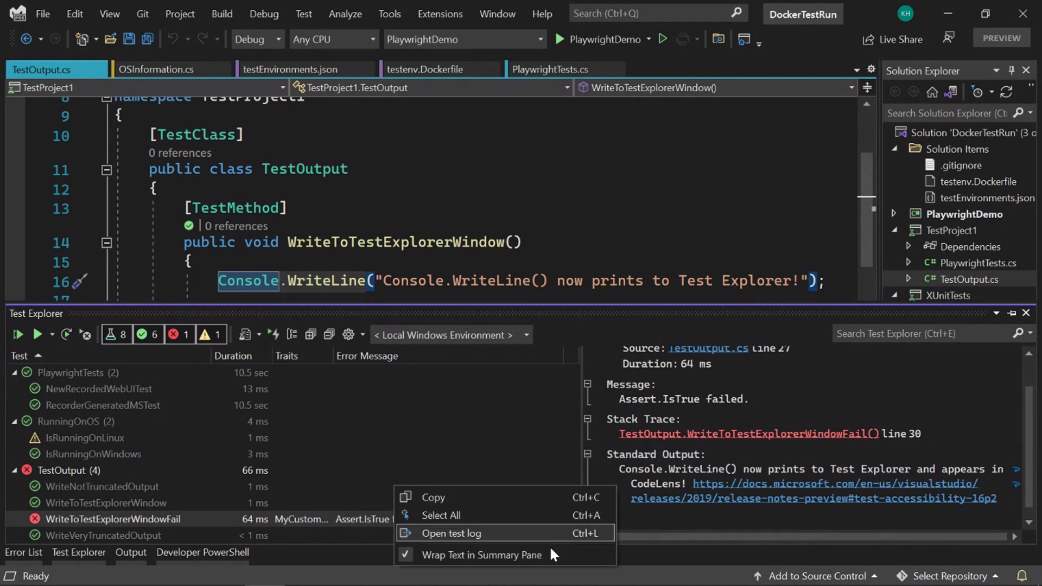
left_click(551, 554)
right_click(621, 488)
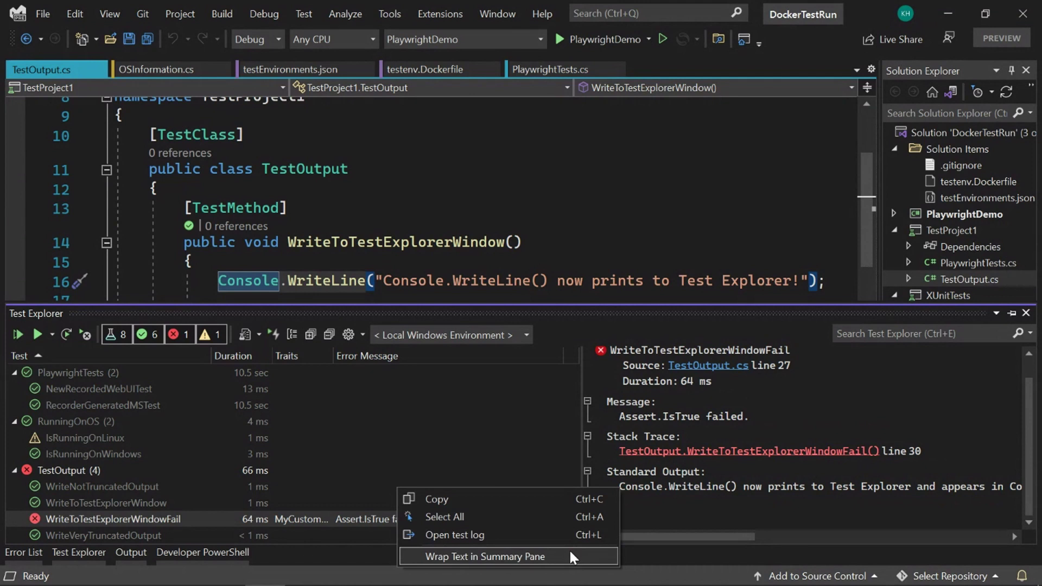
left_click(726, 536)
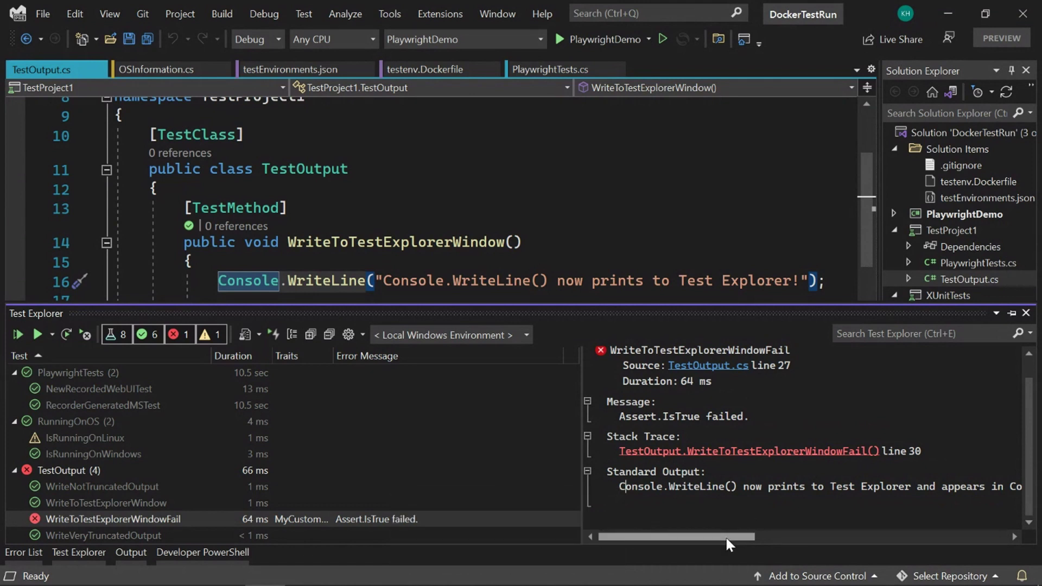
mouse_move(725, 535)
left_mouse_down()
mouse_move(803, 538)
mouse_move(697, 537)
left_mouse_up()
right_click(618, 487)
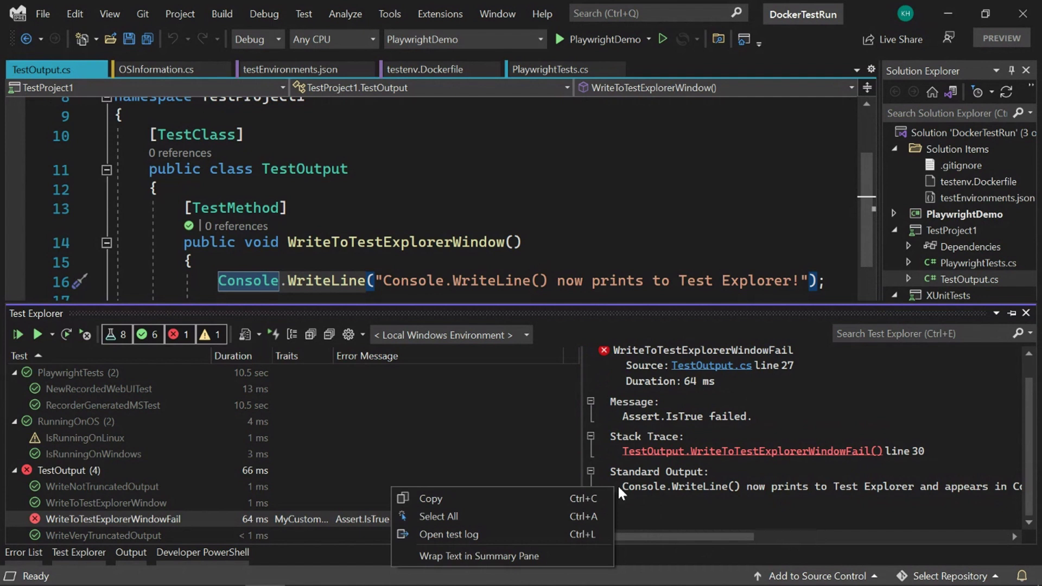
left_click(562, 556)
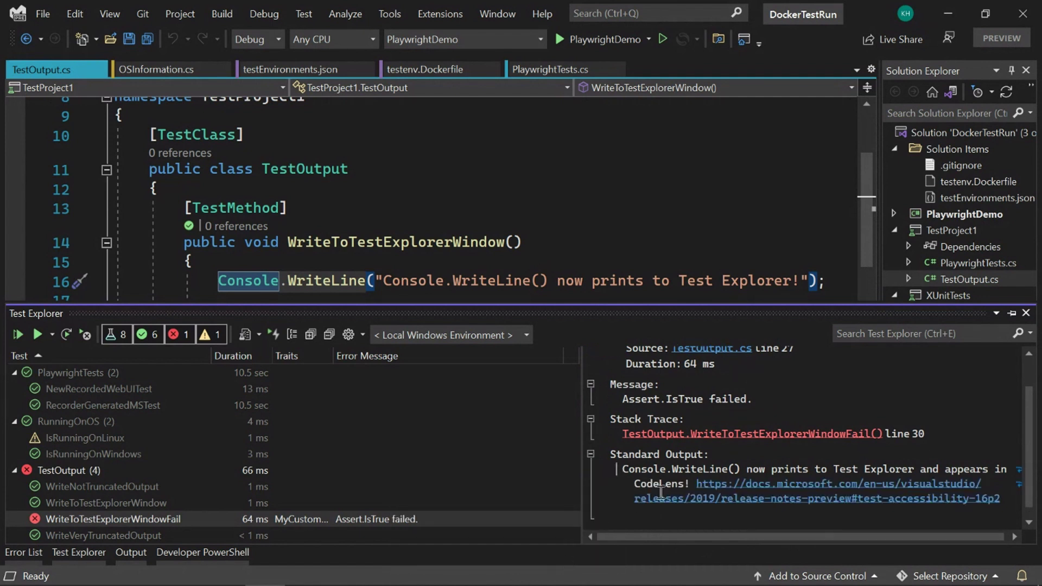
left_click(587, 262)
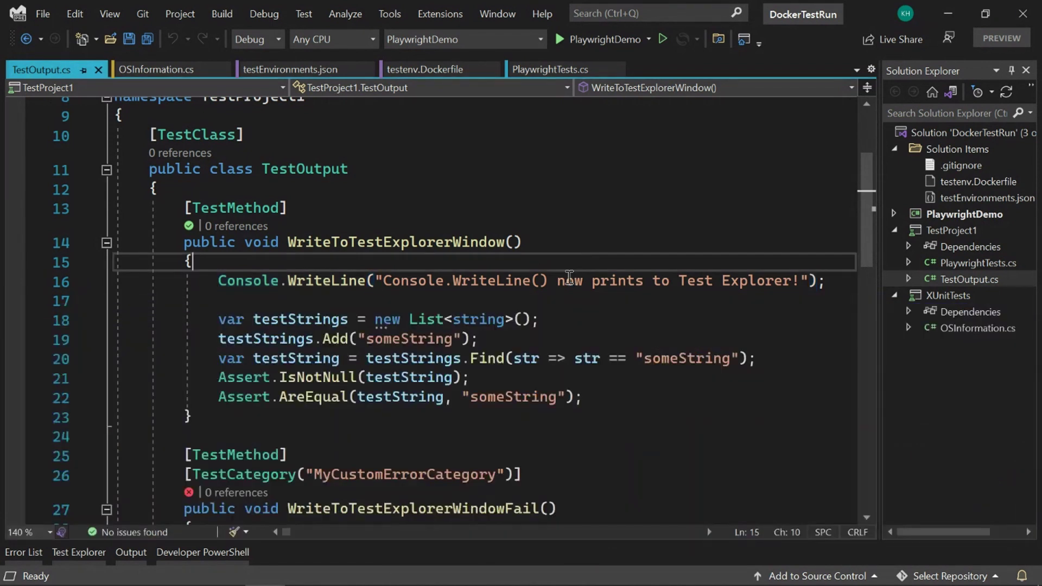
Open and read WriteVeryTruncatedOutput's full test log, then close the .testlog tab
left_click(81, 555)
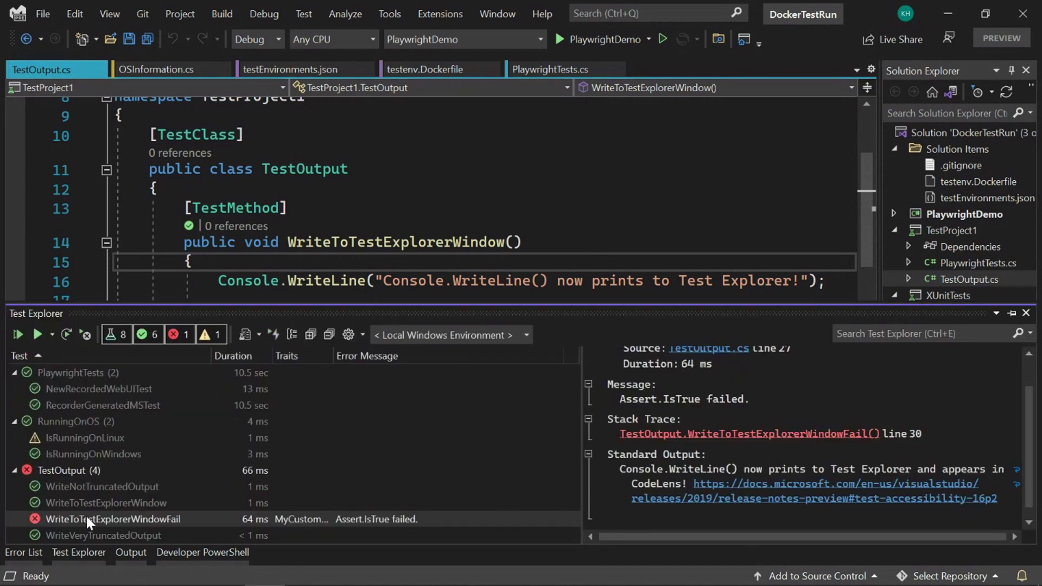
left_click(107, 536)
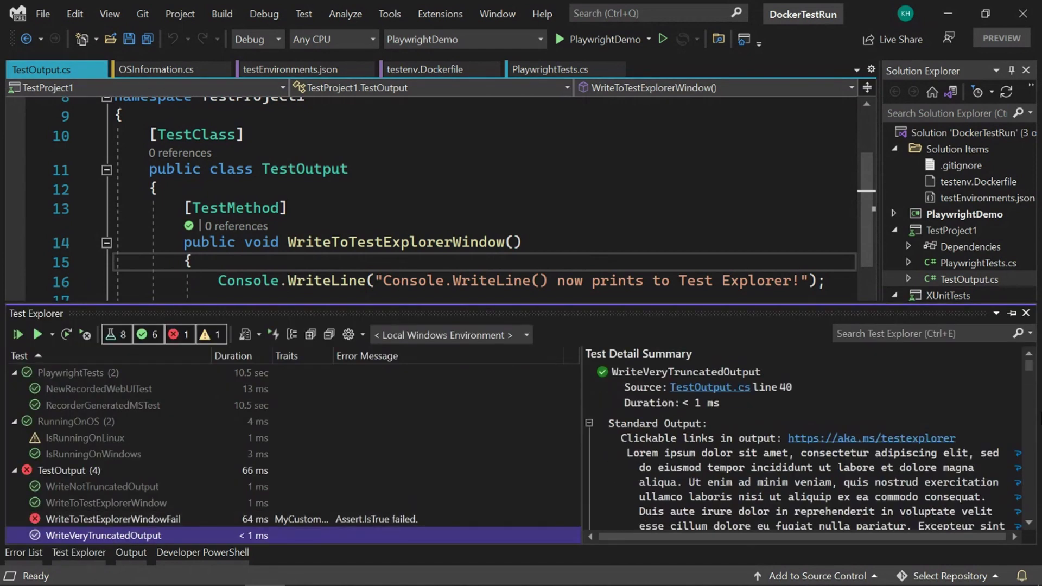
left_click_drag(1031, 366, 1031, 513)
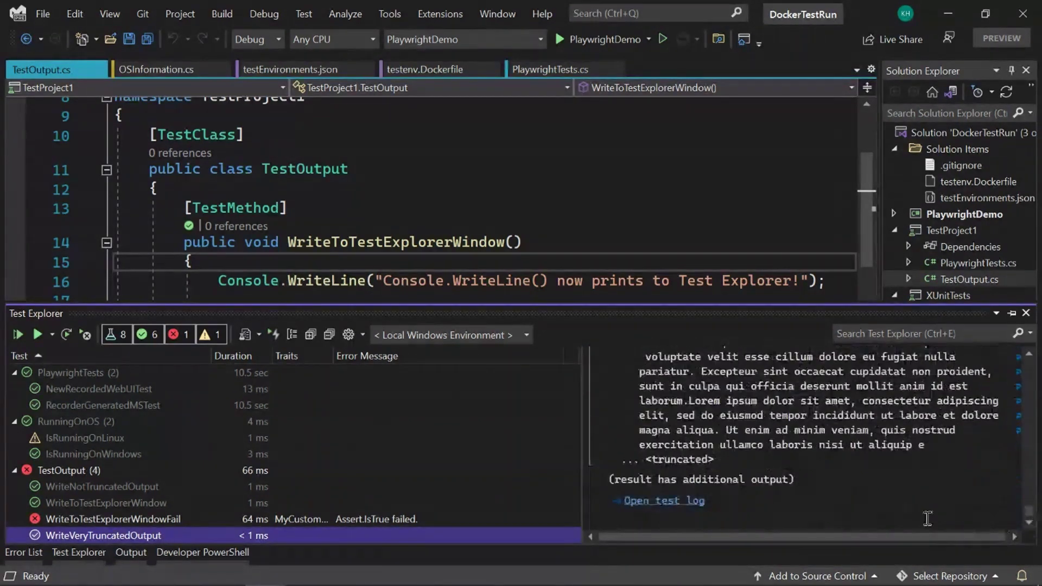
left_click(664, 503)
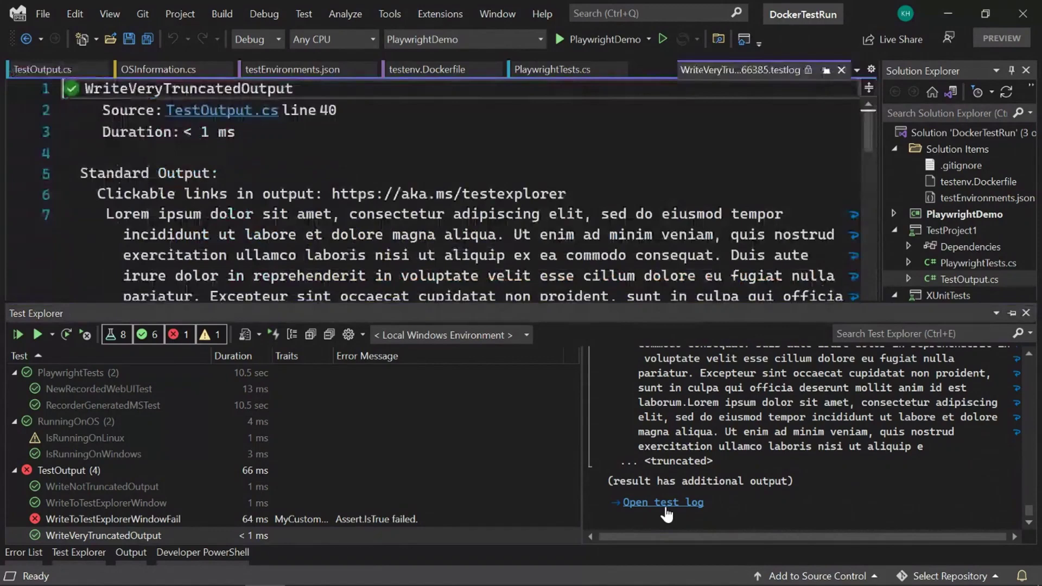
double_click(654, 461)
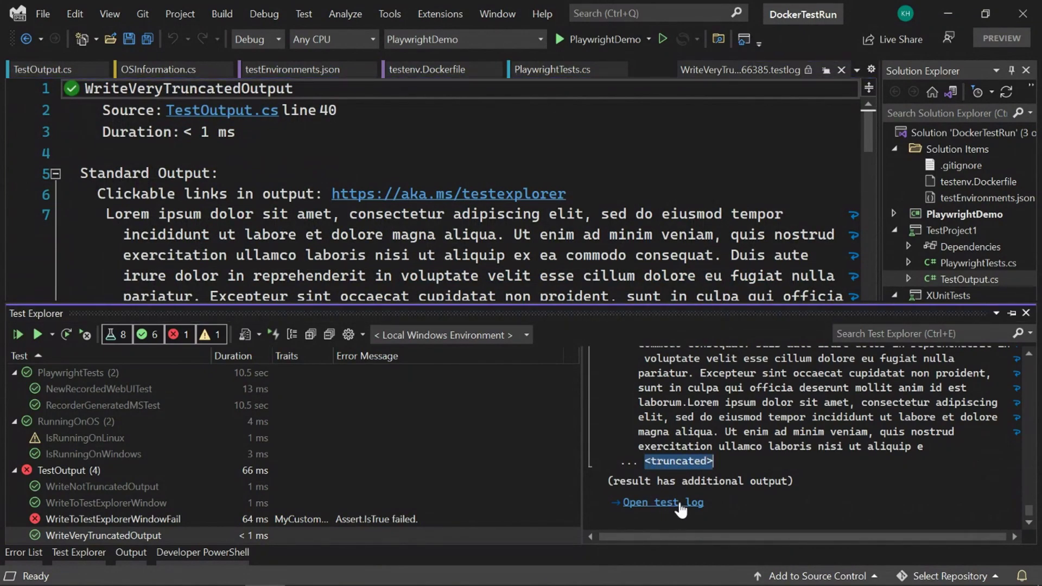
left_click(627, 214)
left_click_drag(871, 143, 866, 477)
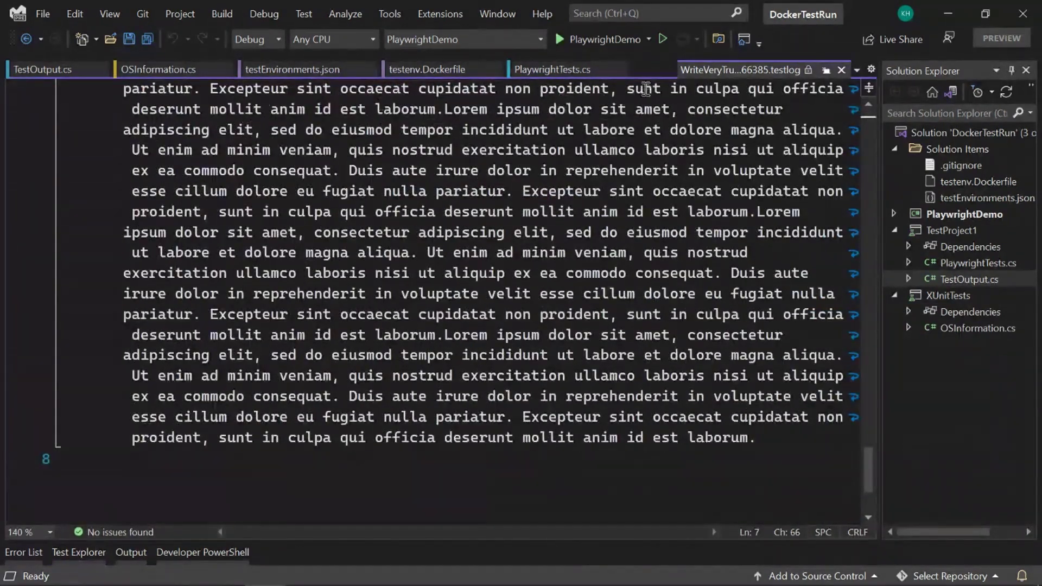
left_click(842, 71)
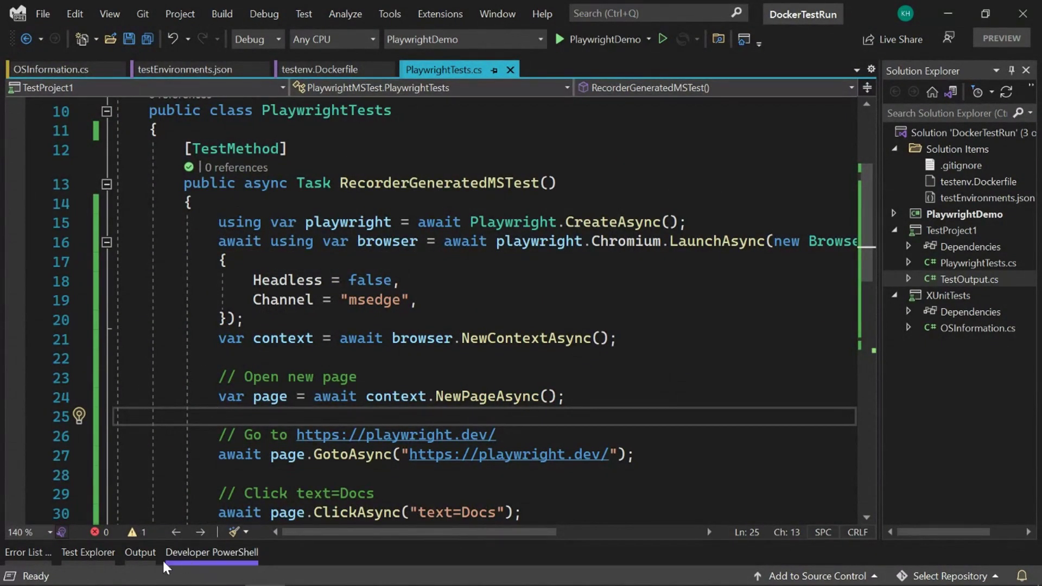
Open the Test Explorer panel beside the PlaywrightTests.cs code
left_click(85, 552)
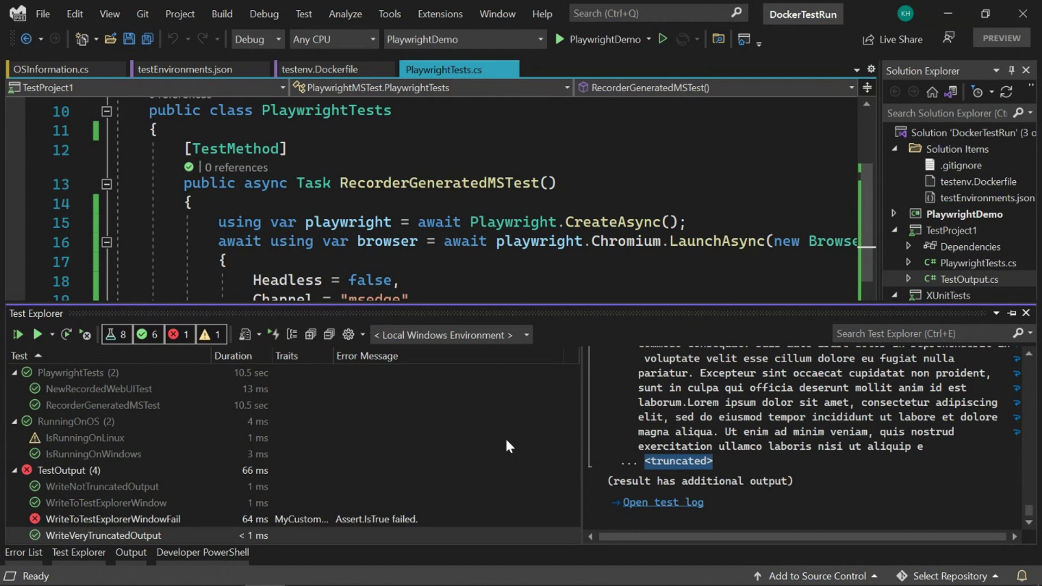
Build the testenv image with docker build -t testenv -f testenv.Dockerfile in Developer PowerShell
left_click(334, 69)
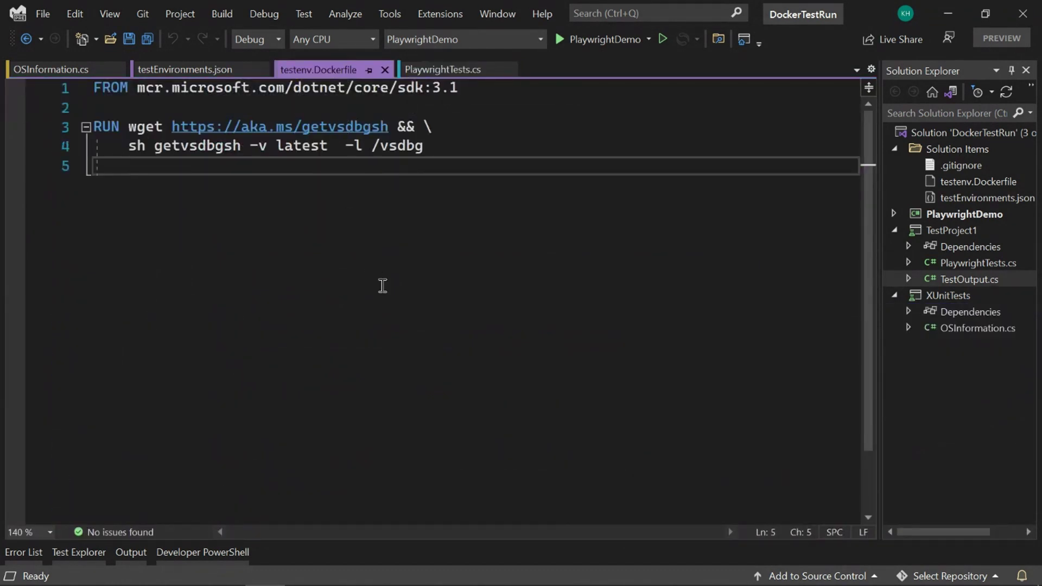
left_click(203, 557)
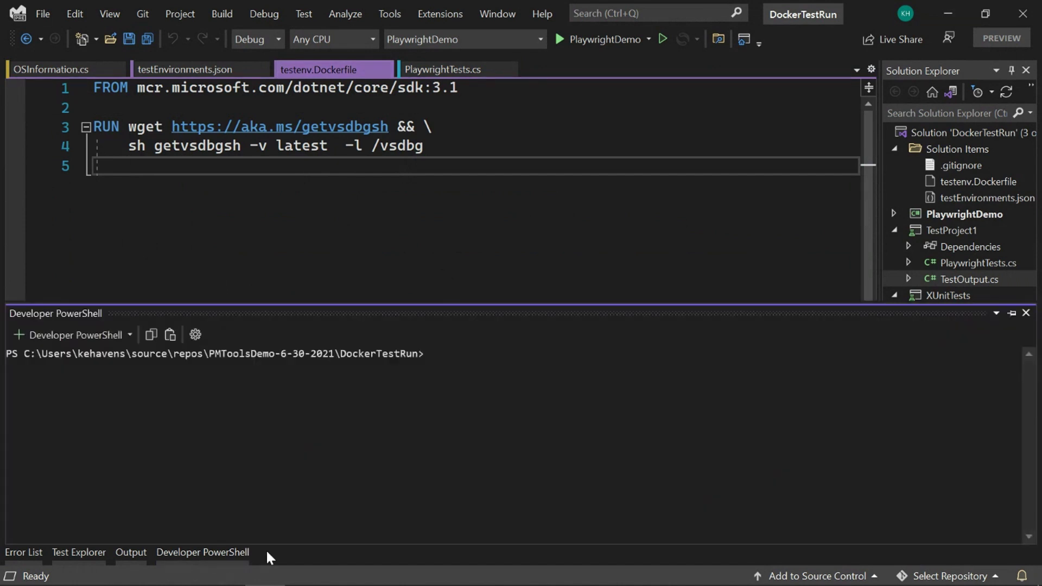
key("Up")
key("Up")
key("Up")
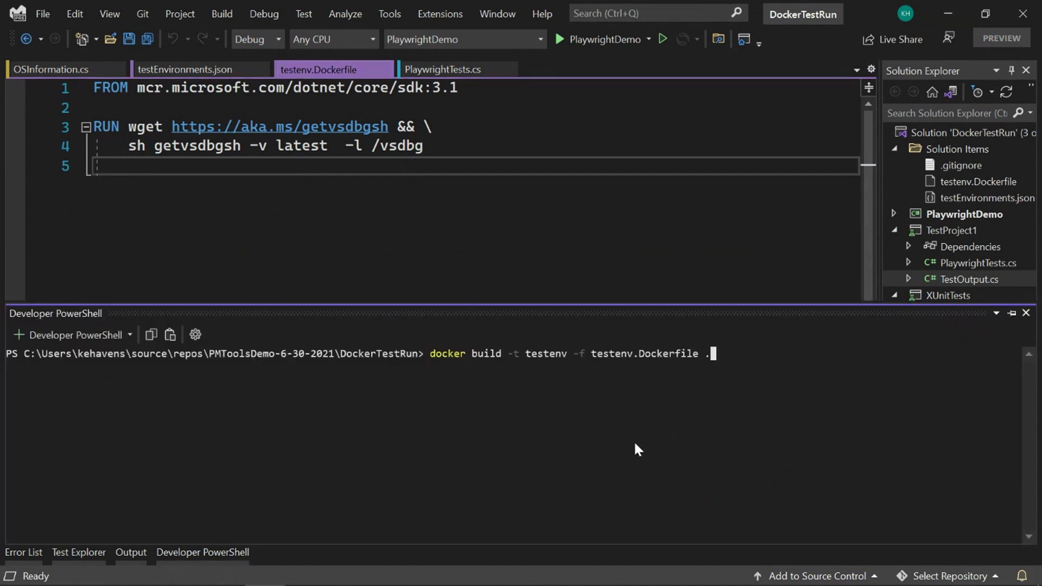
key("Return")
Review the IsRunningOnLinux and IsRunningOnWindows tests in OSInformation.cs, then show Test Explorer
left_click(38, 66)
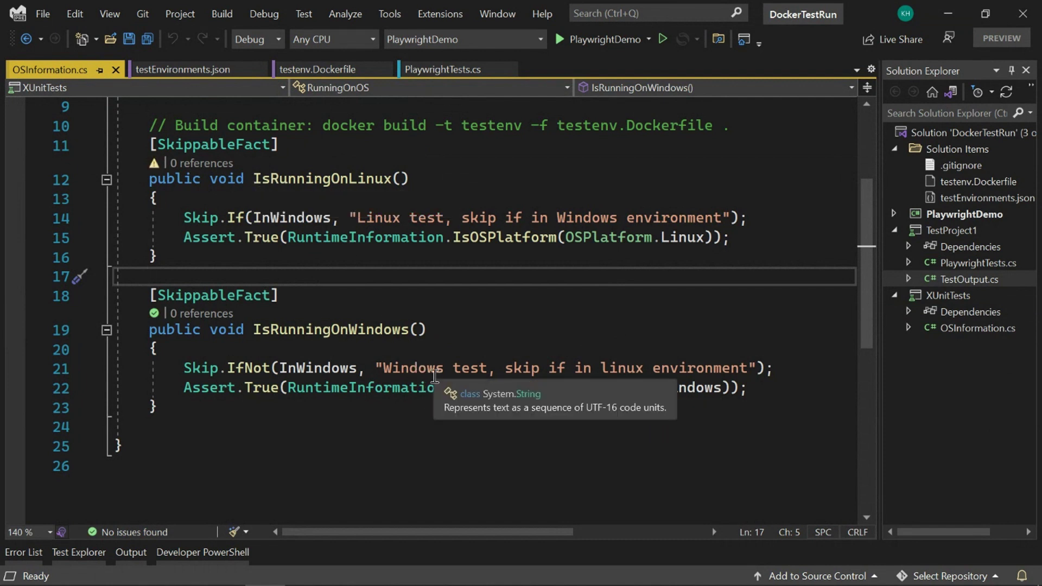
left_click_drag(148, 144, 305, 146)
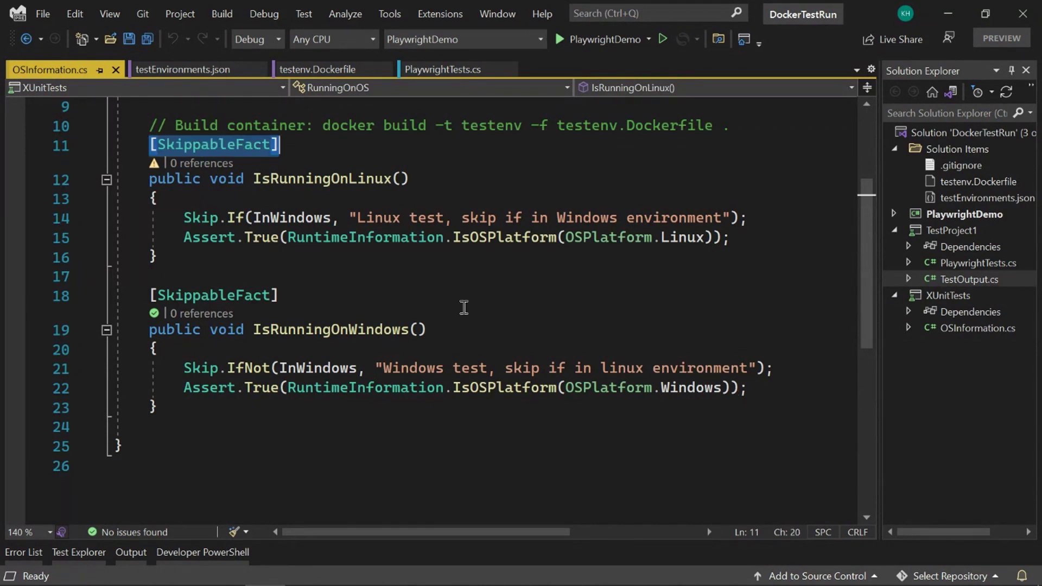
double_click(300, 182)
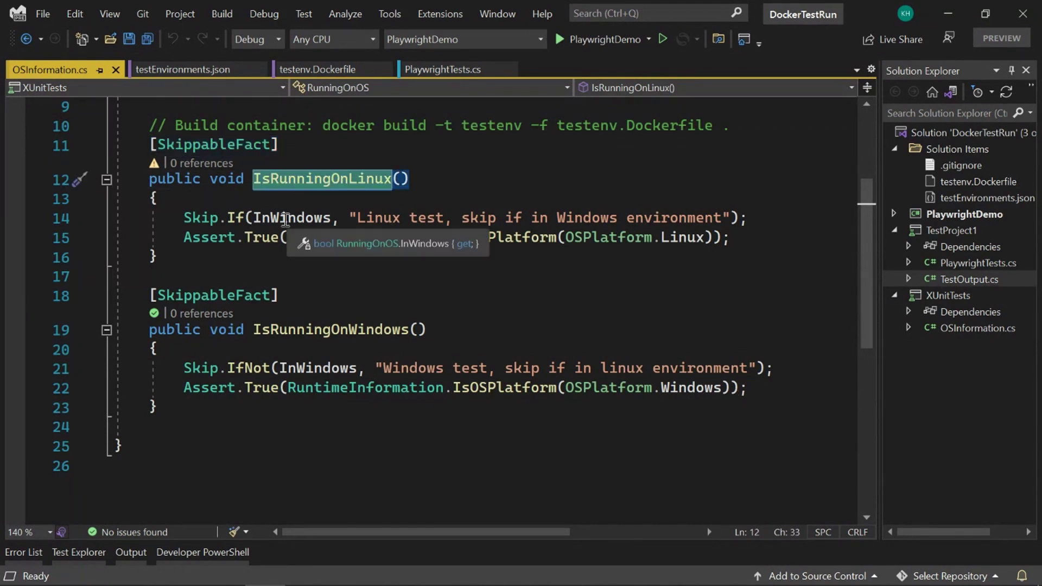
double_click(287, 218)
left_click_drag(201, 219, 761, 232)
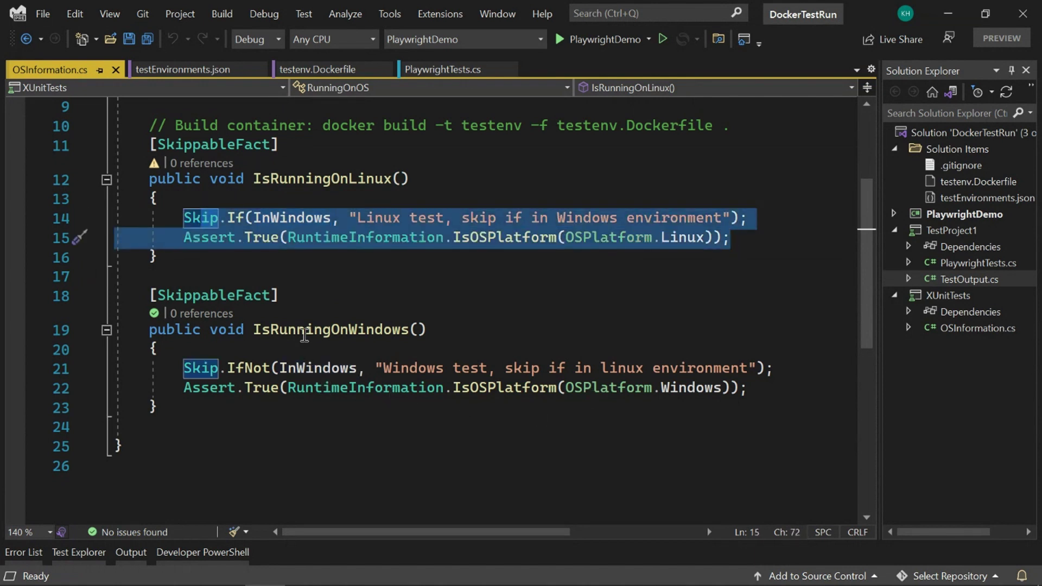
left_click(304, 333)
double_click(342, 332)
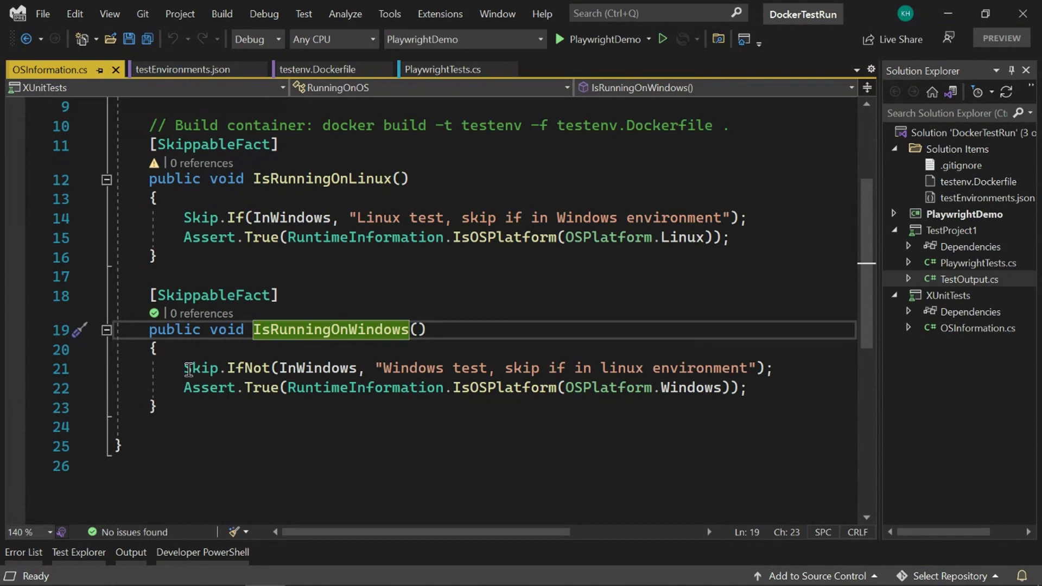
left_click(184, 368)
left_click_drag(183, 367, 747, 389)
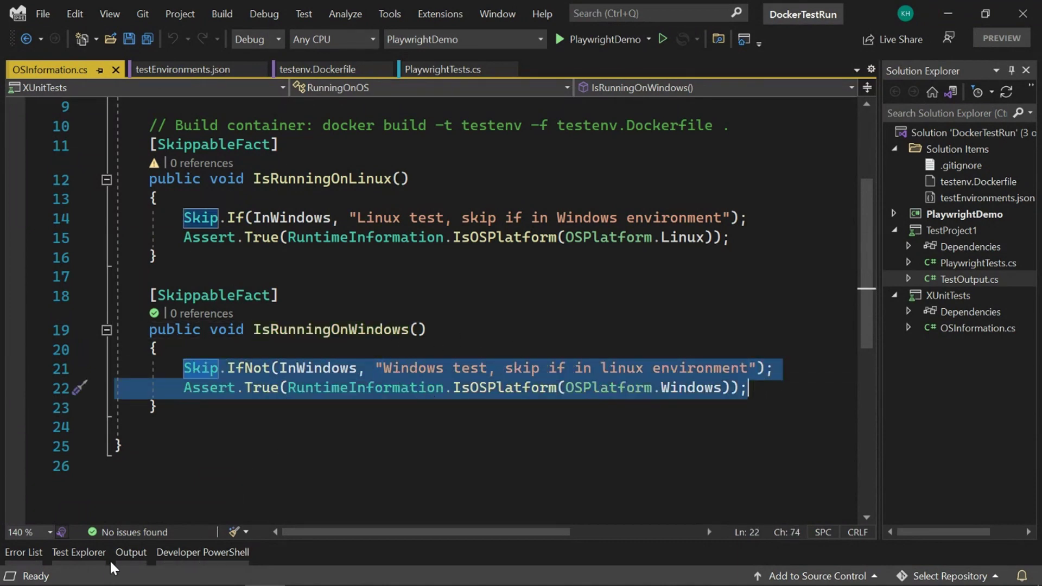
left_click(86, 554)
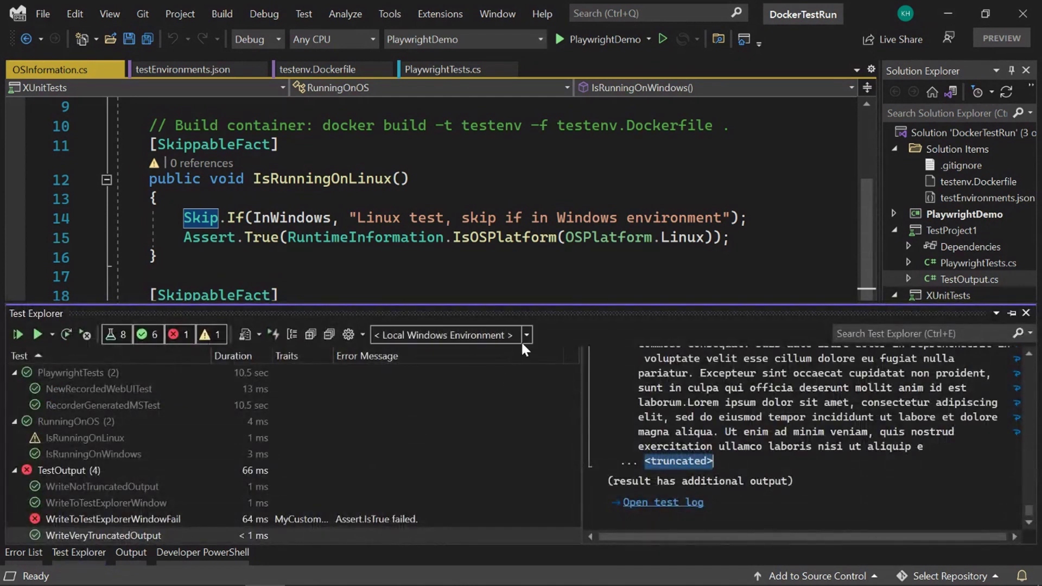
Switch the test environment to linux dotnet-core-sdk-3.1 and collapse the test groups
left_click(526, 335)
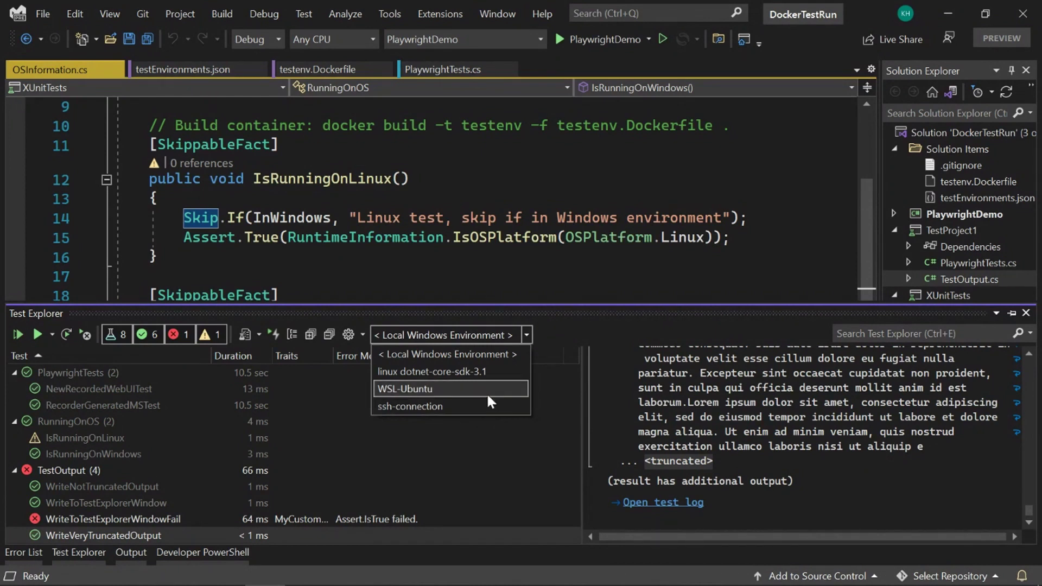
left_click(447, 372)
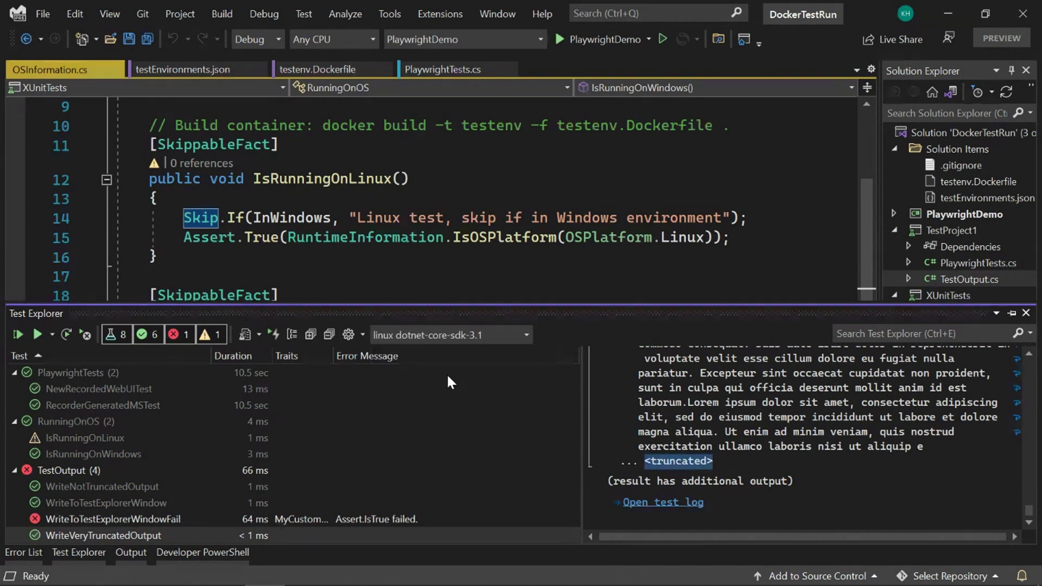
left_click(329, 335)
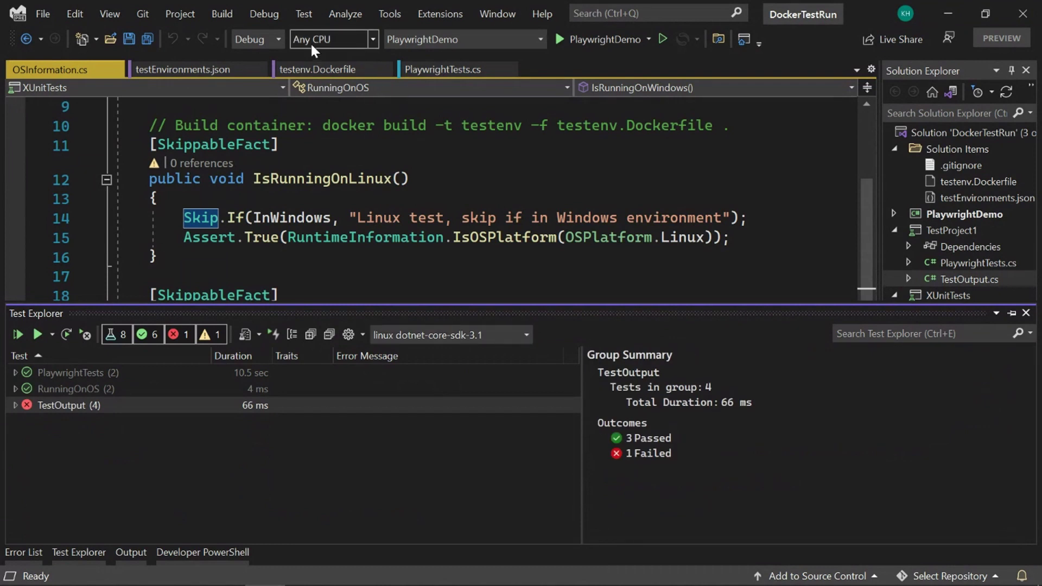
left_click(178, 71)
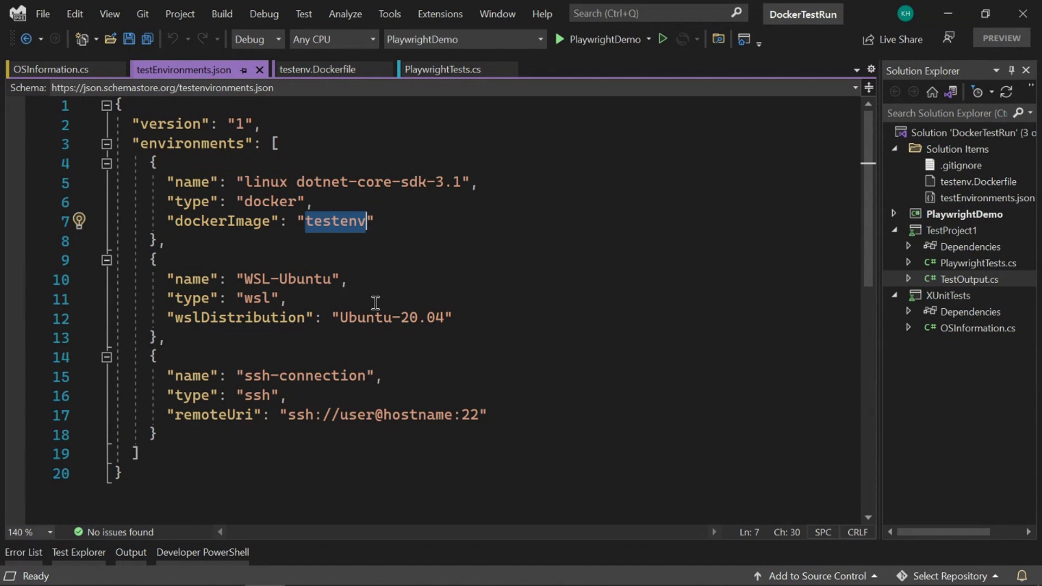
left_click_drag(341, 317, 447, 319)
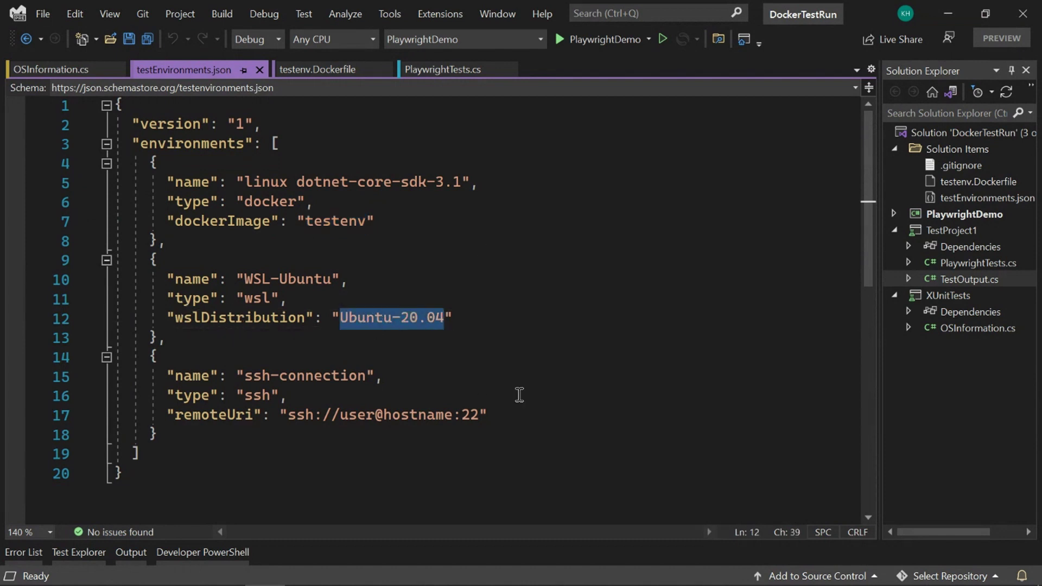
left_click_drag(297, 416, 453, 417)
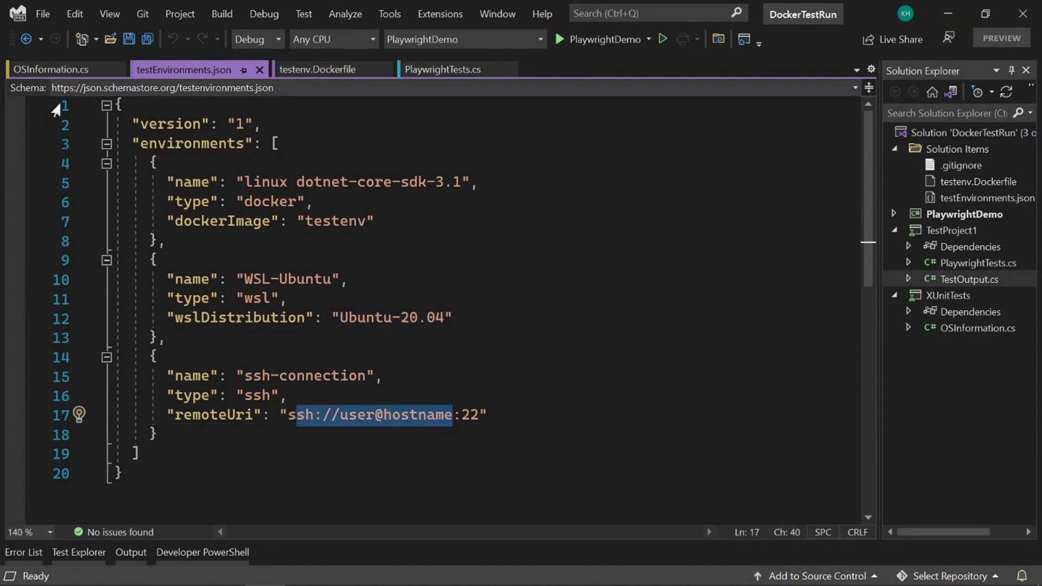
left_click(50, 72)
left_click(78, 552)
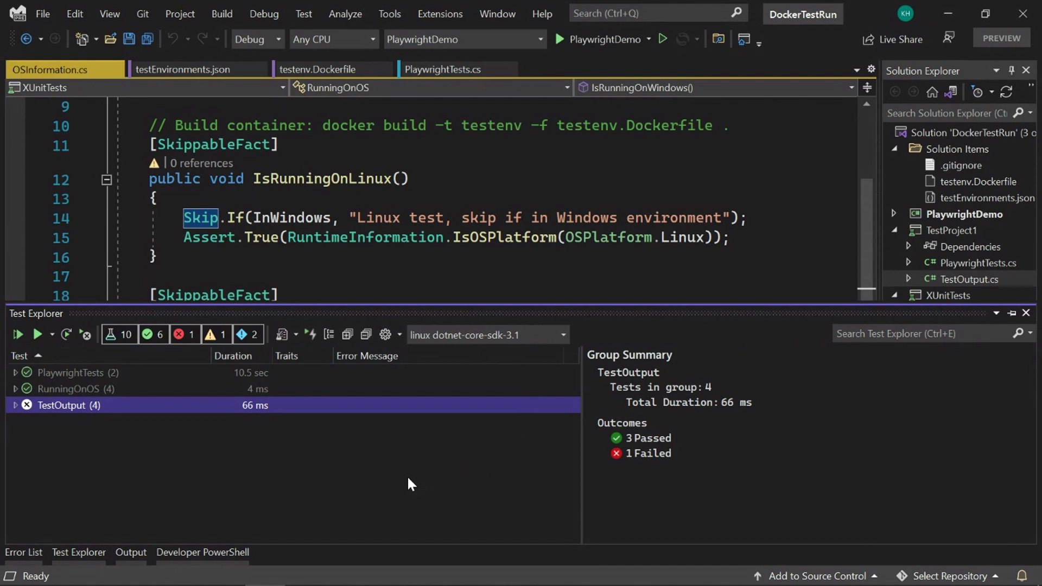
Reselect the linux dotnet-core-sdk-3.1 test environment
left_click(562, 335)
left_click(562, 346)
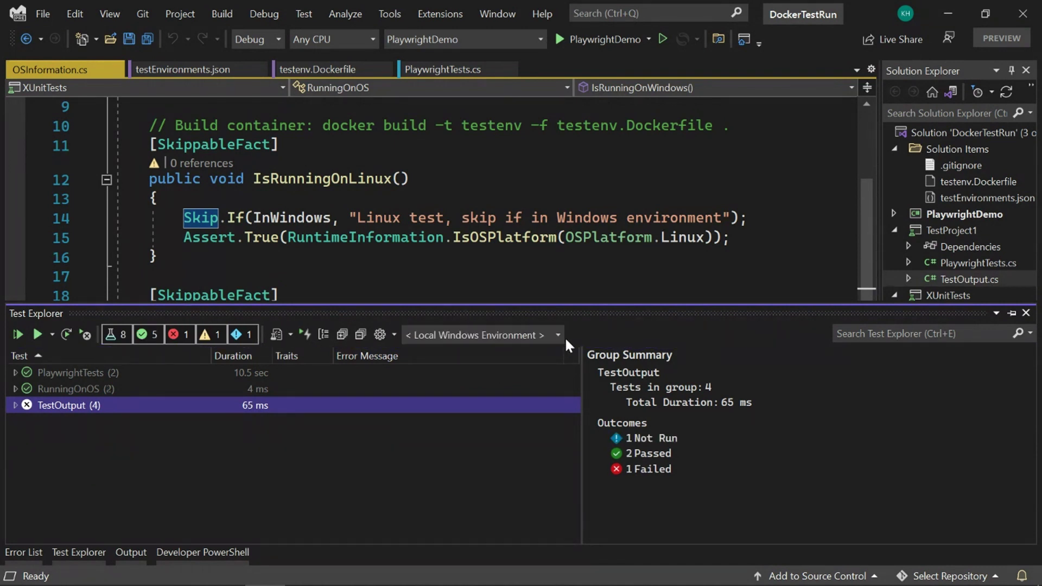
left_click(562, 336)
left_click(488, 371)
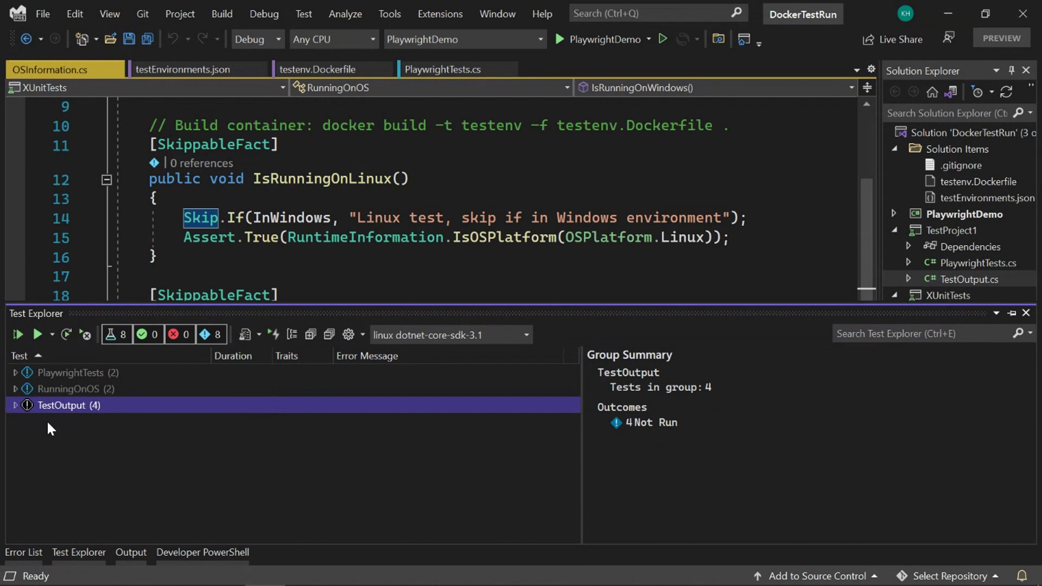
Run the RunningOnOS group in Linux, inspect IsRunningOnLinux, then target Local Windows Environment
left_click(15, 389)
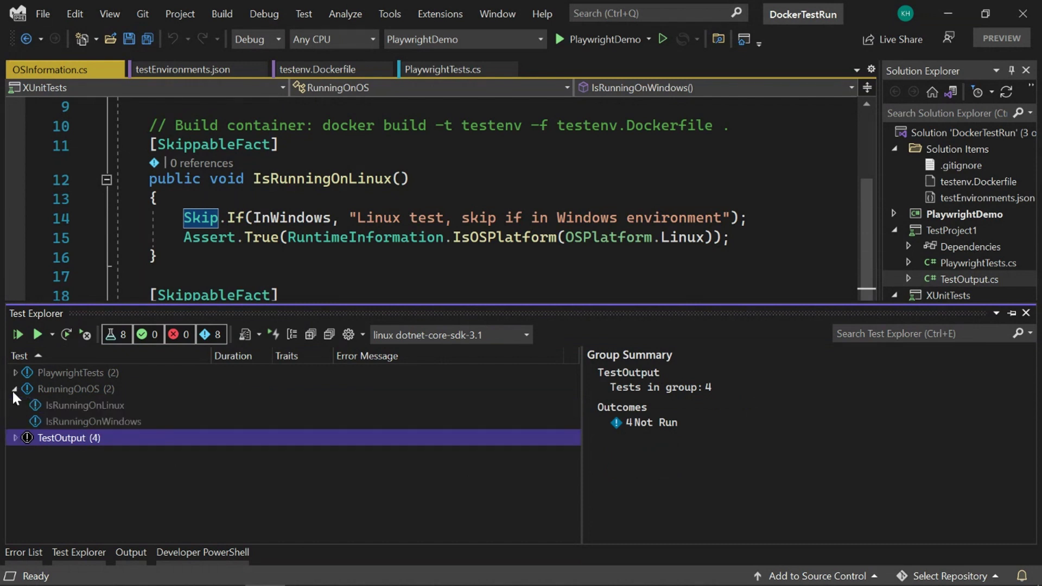
left_click(60, 390)
right_click(59, 393)
left_click(61, 395)
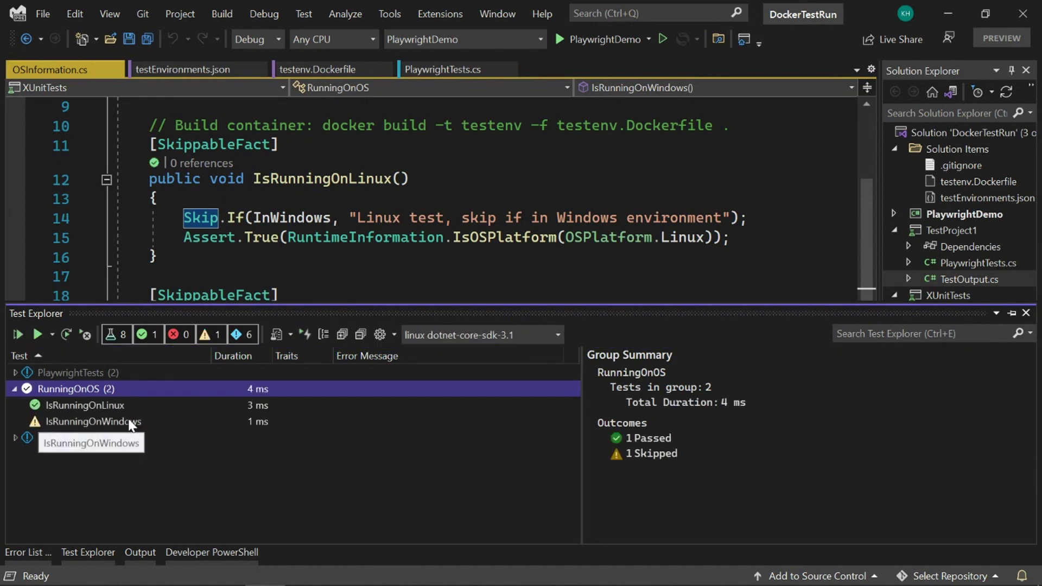
left_click(81, 405)
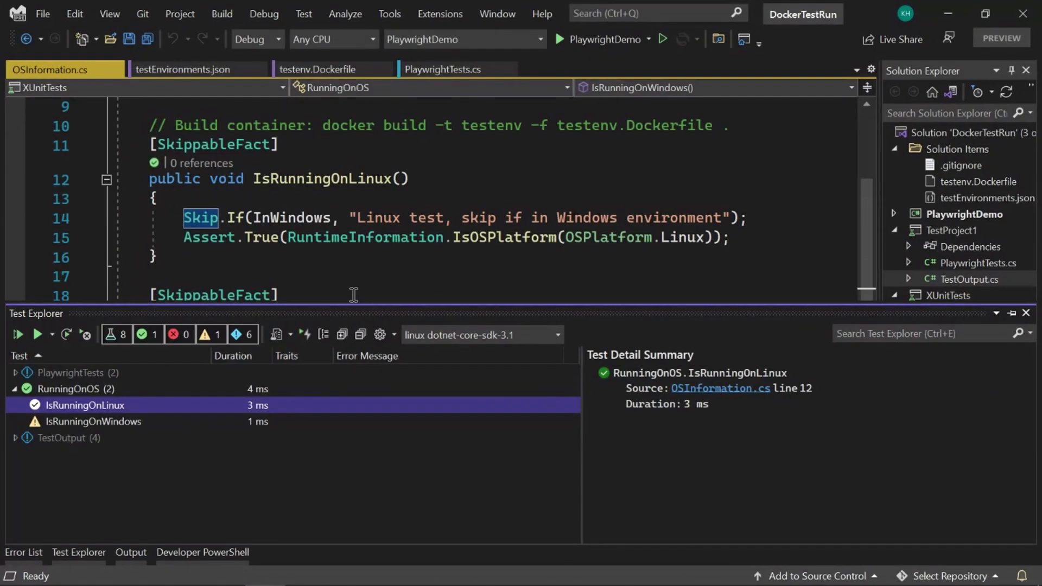
left_click(558, 335)
left_click(544, 354)
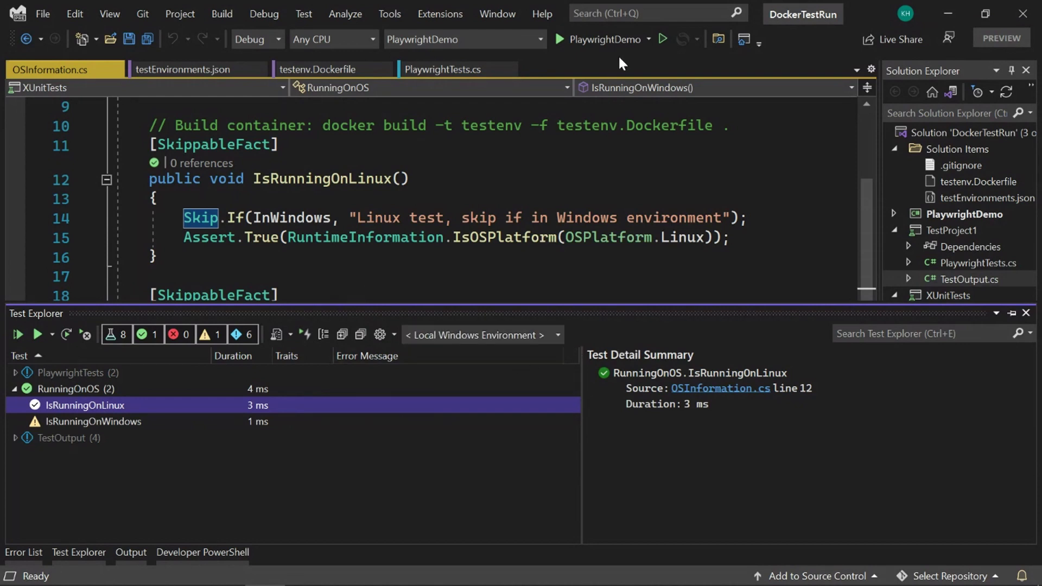
Run playwright codegen --channel msedge, recalled from Developer PowerShell history
left_click(540, 187)
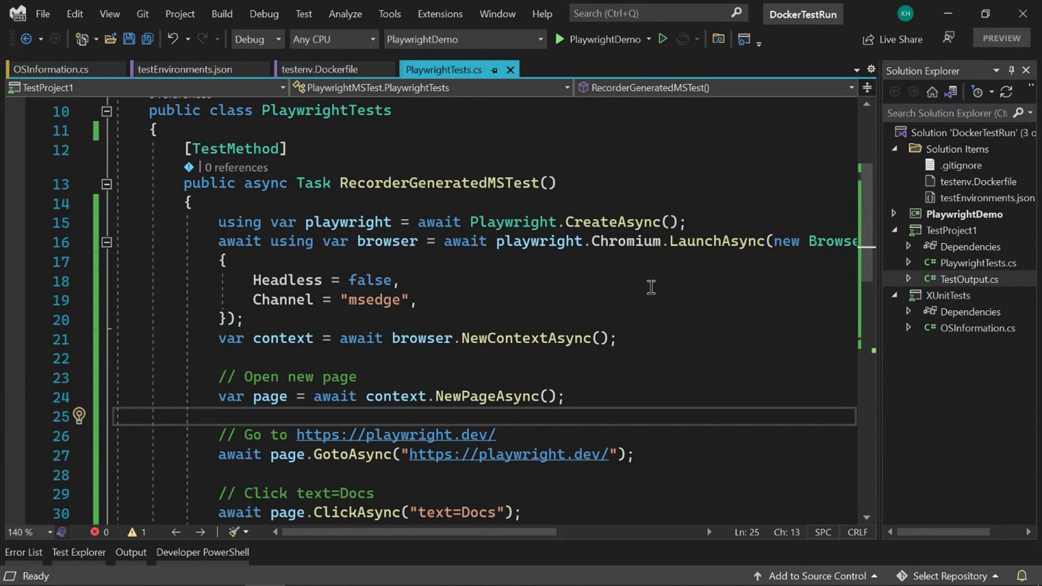
left_click(213, 553)
key("Up")
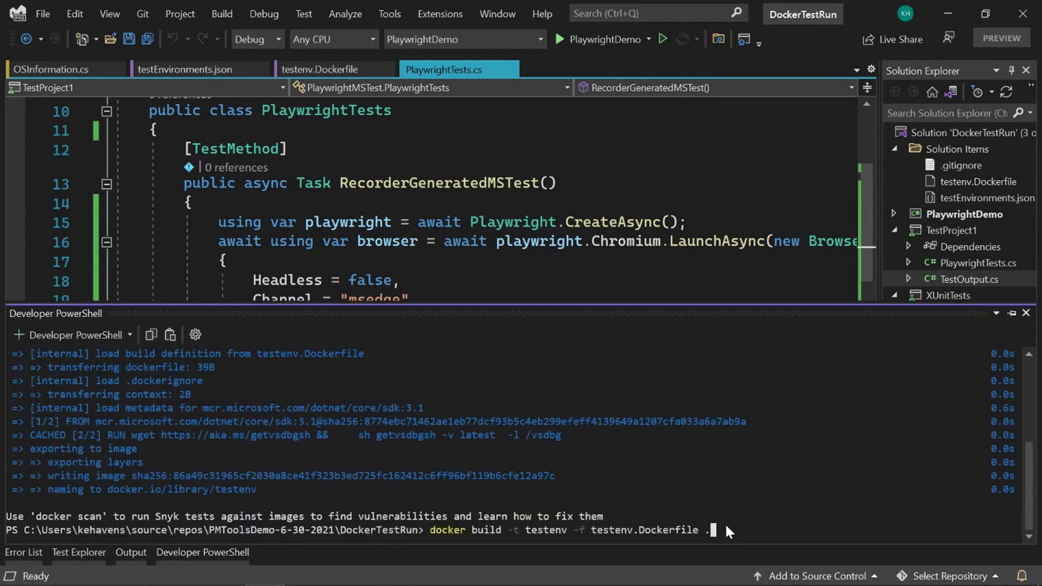
key("Up")
key("Up")
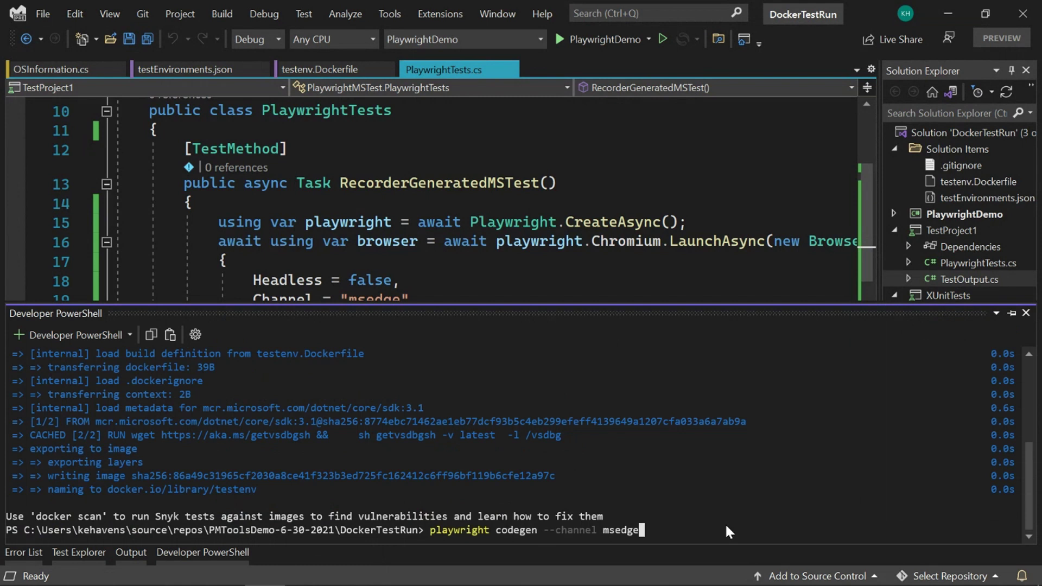
key("Return")
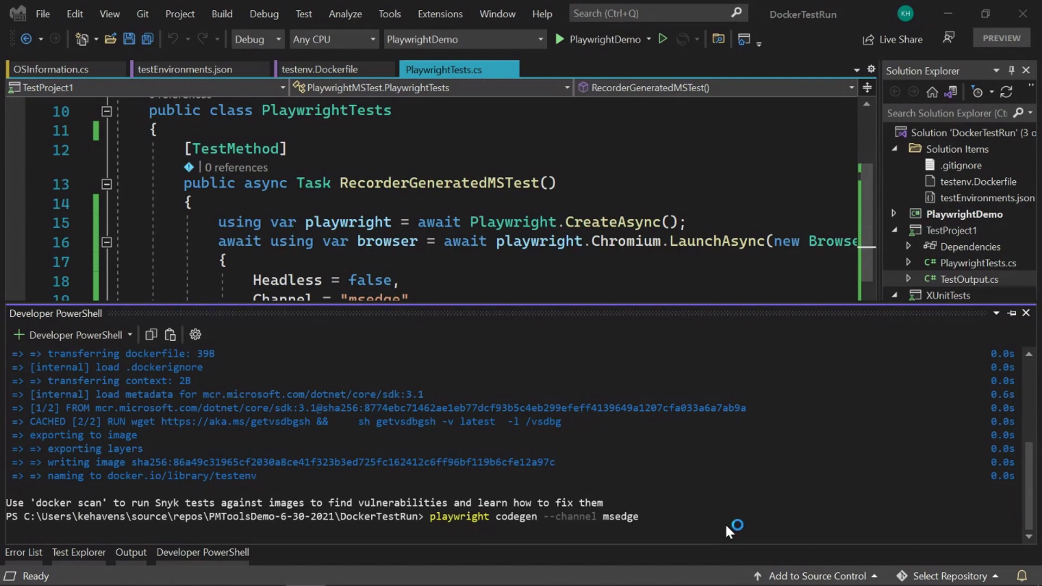
Place Edge and Playwright Inspector side by side and load playwright.dev for recording
key("super+Left")
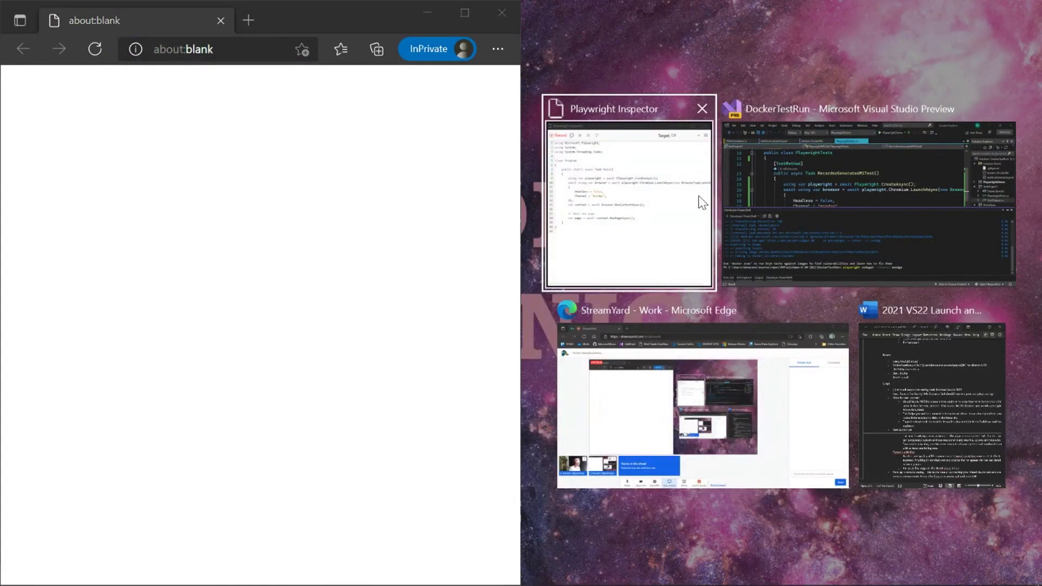
left_click(700, 197)
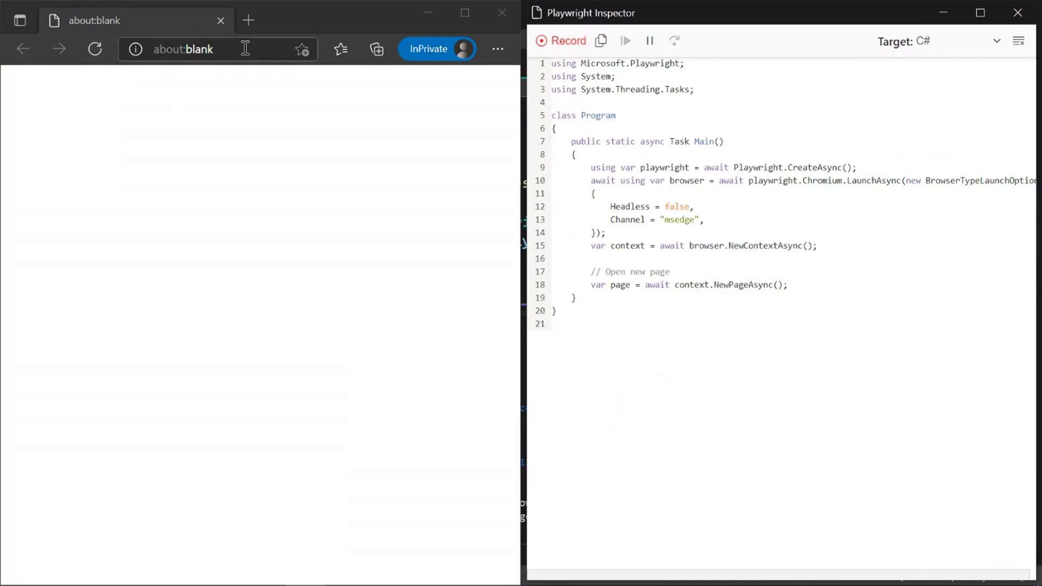
left_click(250, 50)
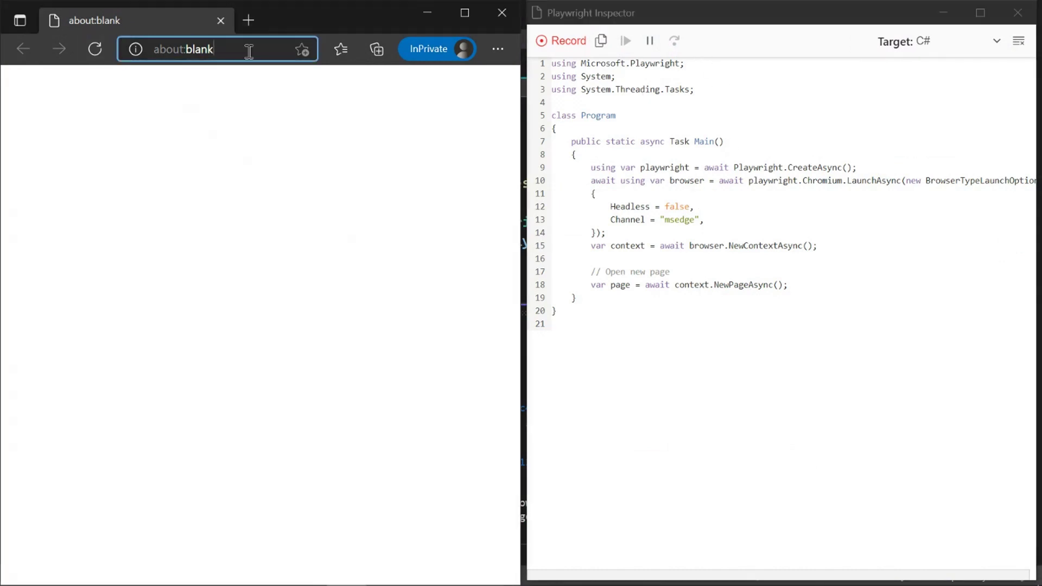
type("play")
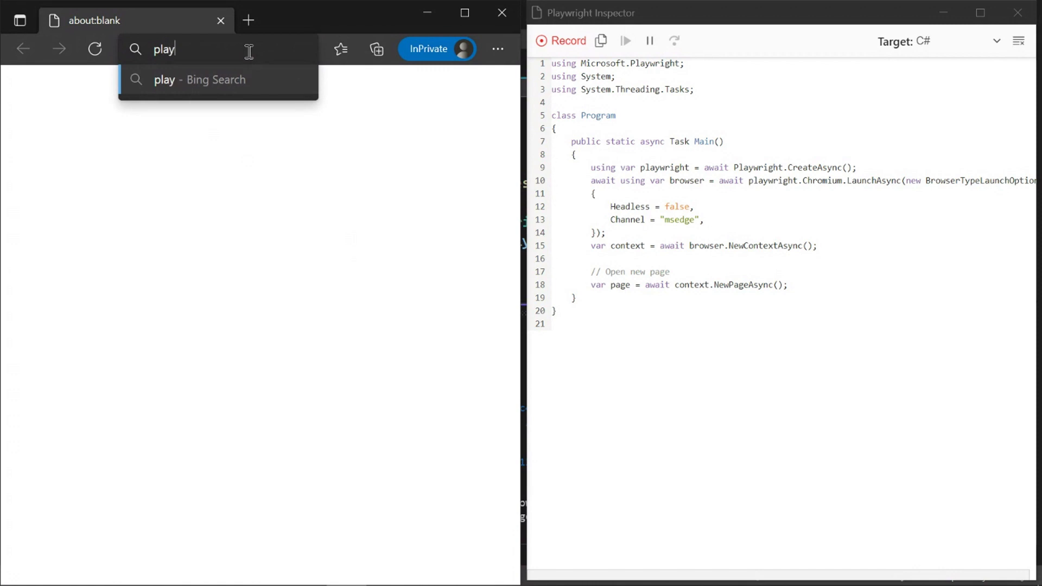
type("wright.dev")
key("Return")
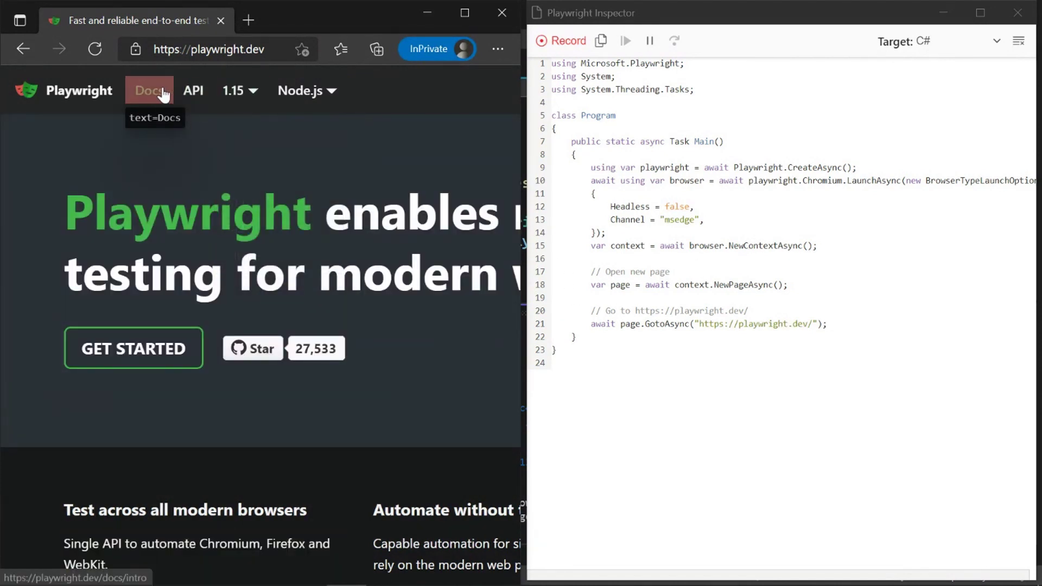
Record visits to Docs, Supported languages and .NET, then select the generated C# code
left_click(163, 96)
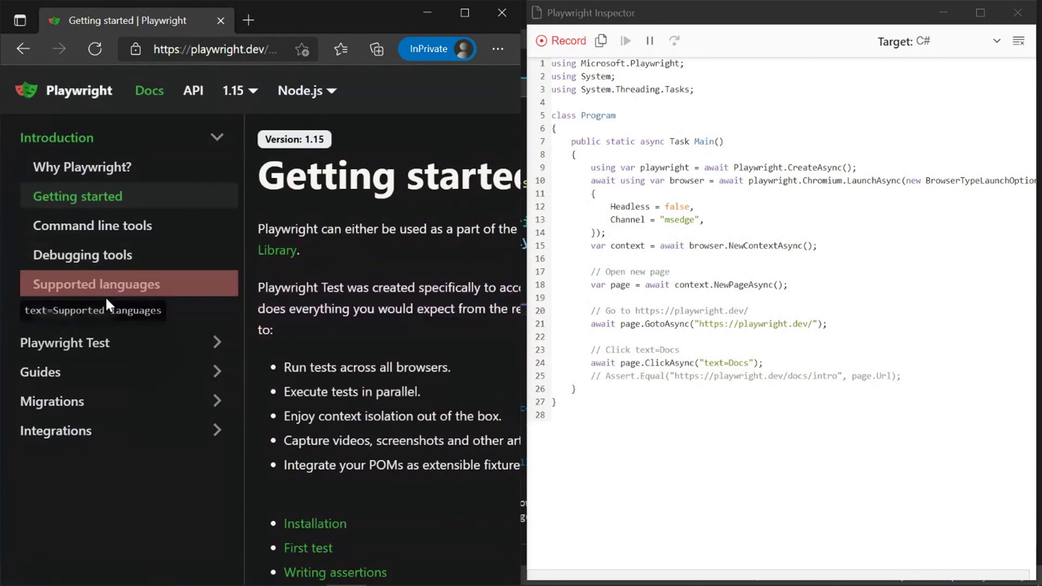
left_click(106, 293)
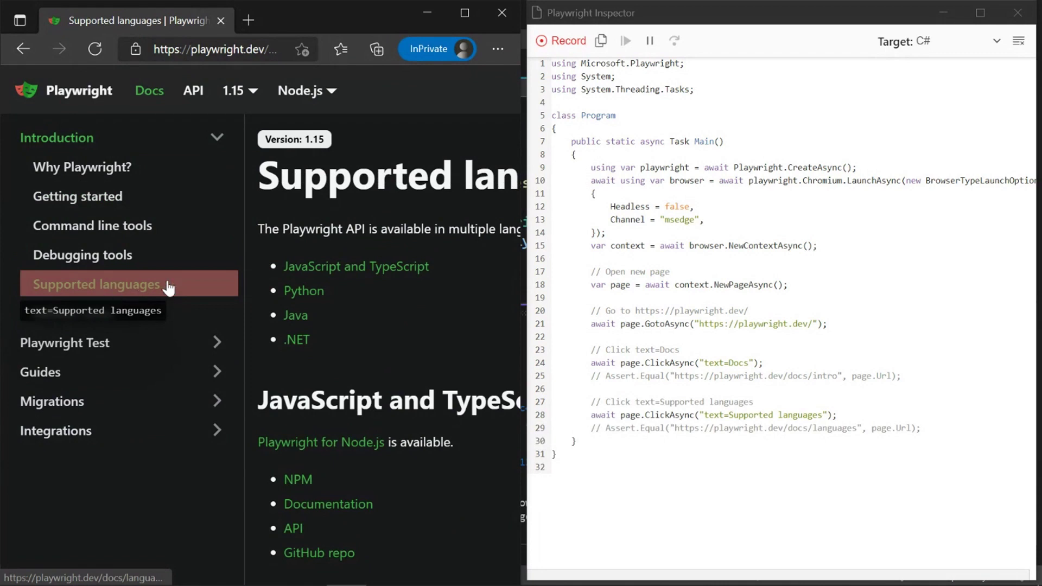
left_click(313, 340)
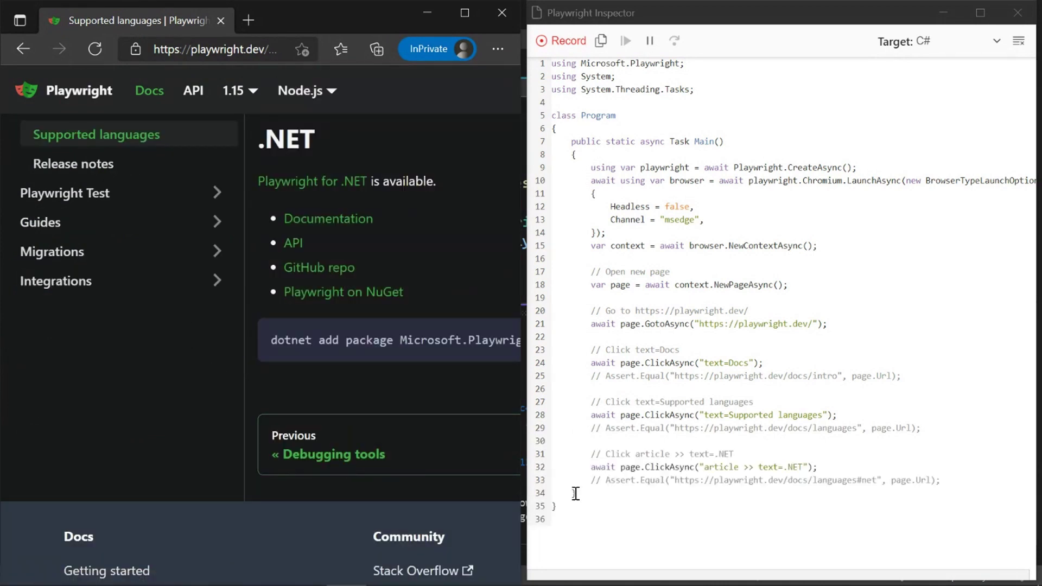
left_click_drag(571, 493, 548, 166)
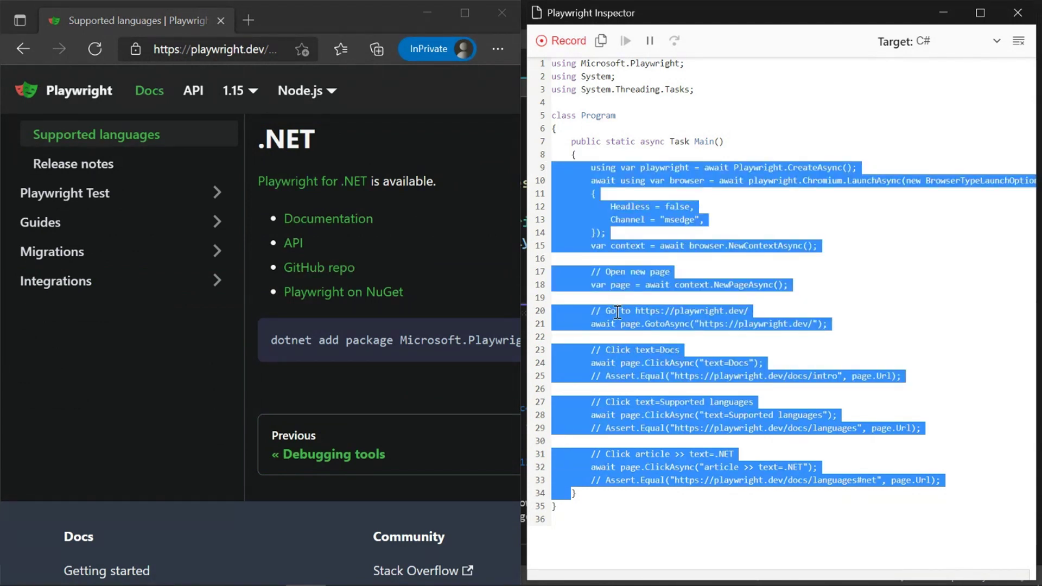
Close Edge, then inspect the Headless option and line 31's Assert.AreEqual URL check in PlaywrightTests.cs
left_click(504, 14)
left_click(705, 222)
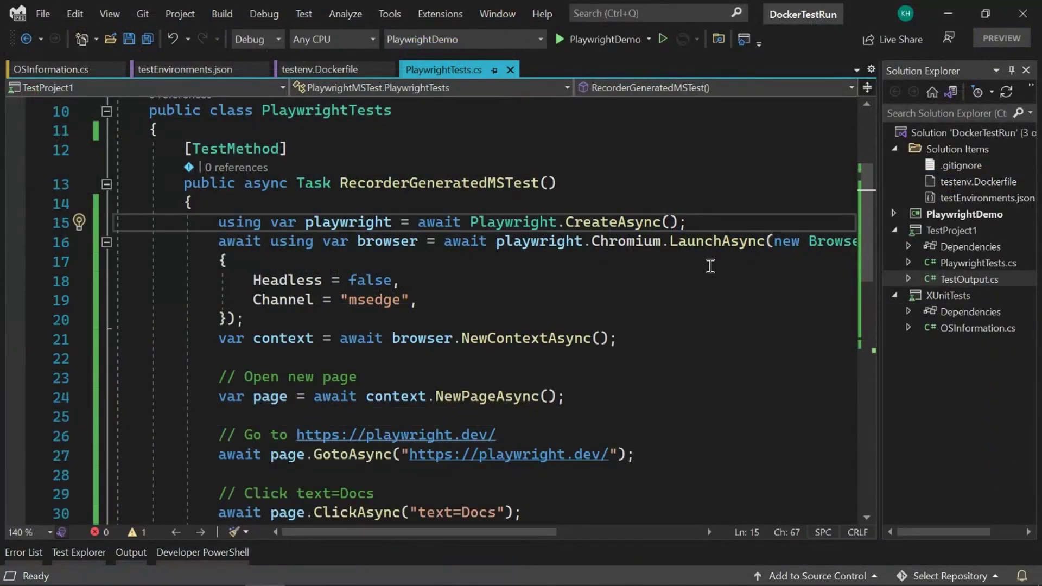
scroll(710, 266, "down", 1)
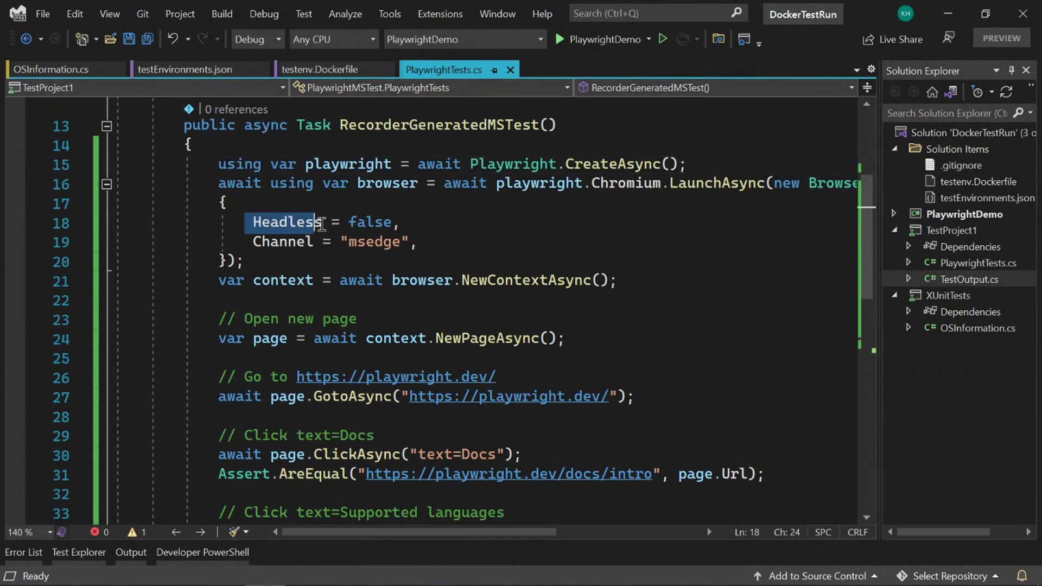
left_click_drag(252, 222, 325, 222)
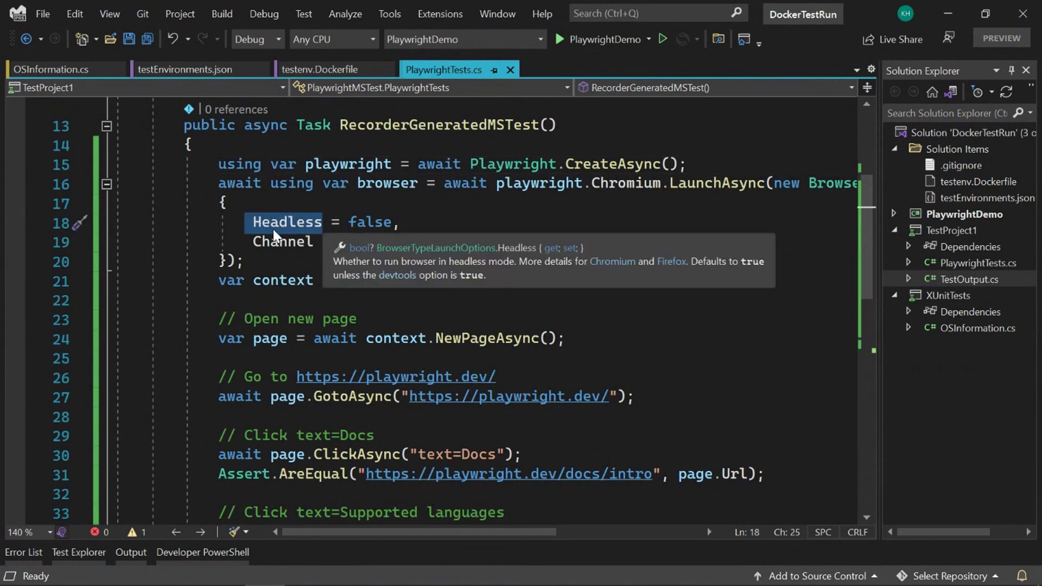
mouse_move(287, 222)
left_click(281, 221)
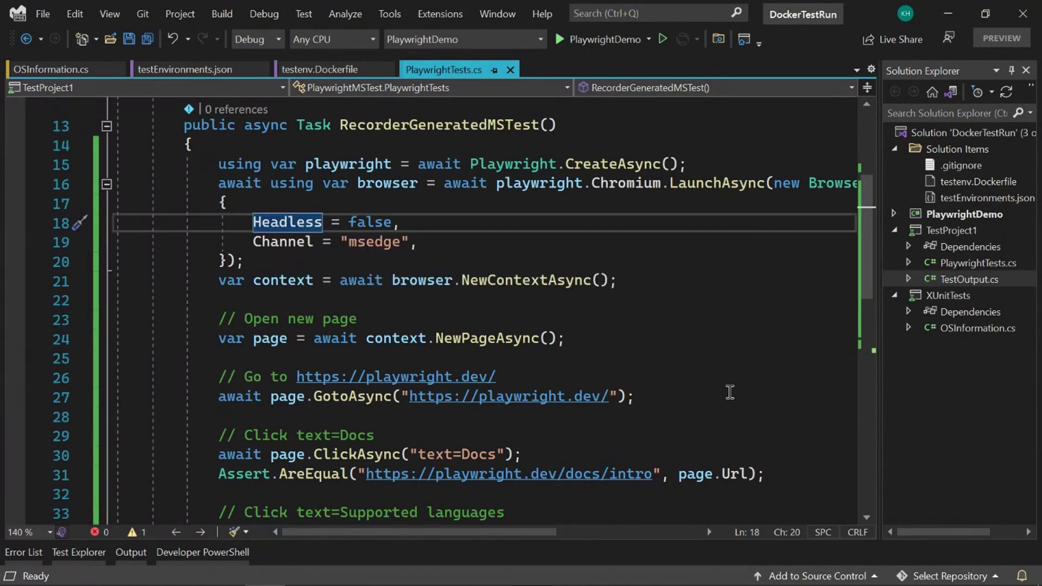
scroll(722, 377, "down", 2)
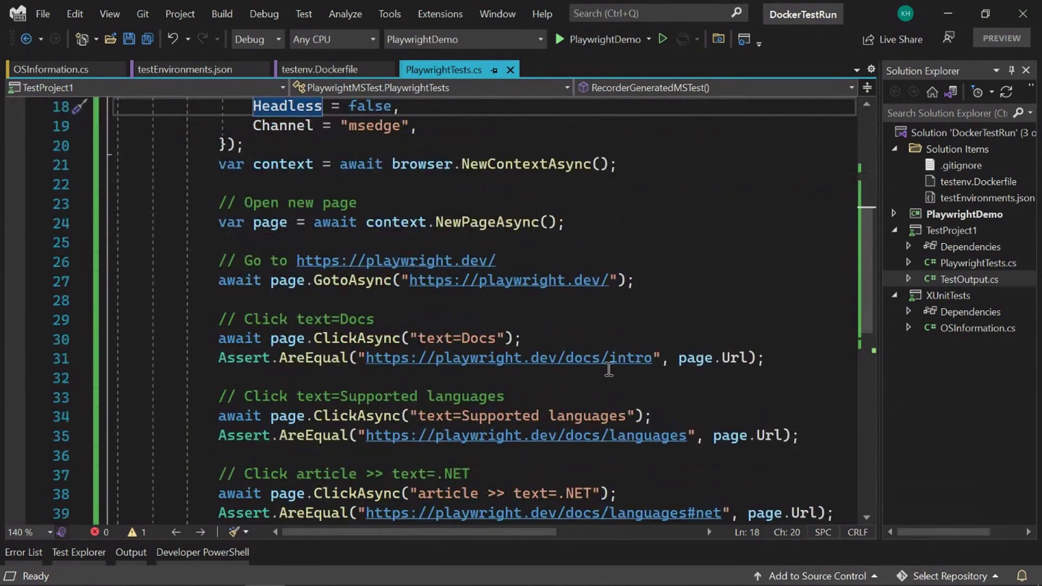
left_click_drag(220, 358, 767, 360)
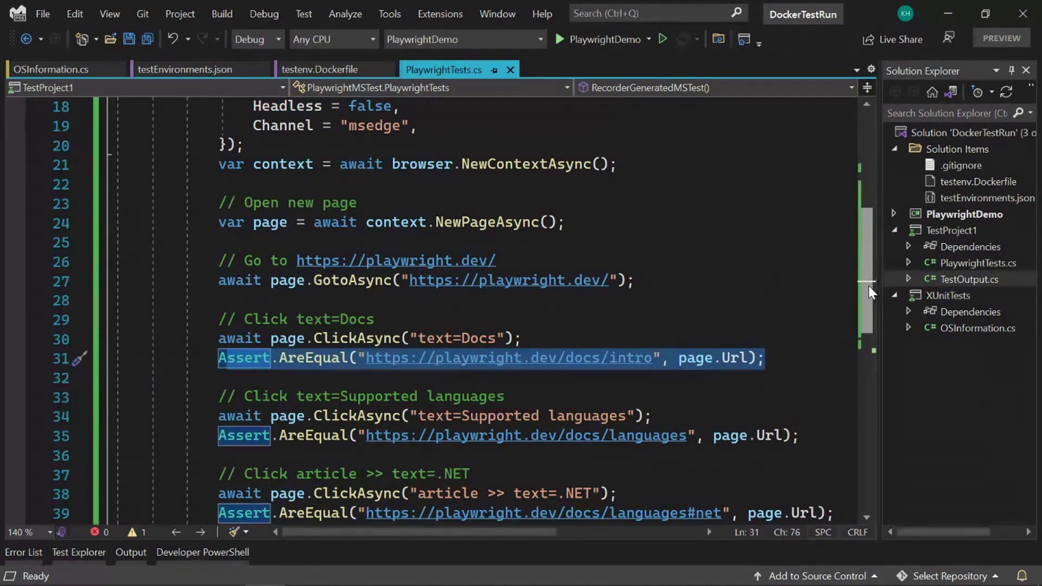
left_click_drag(869, 286, 869, 328)
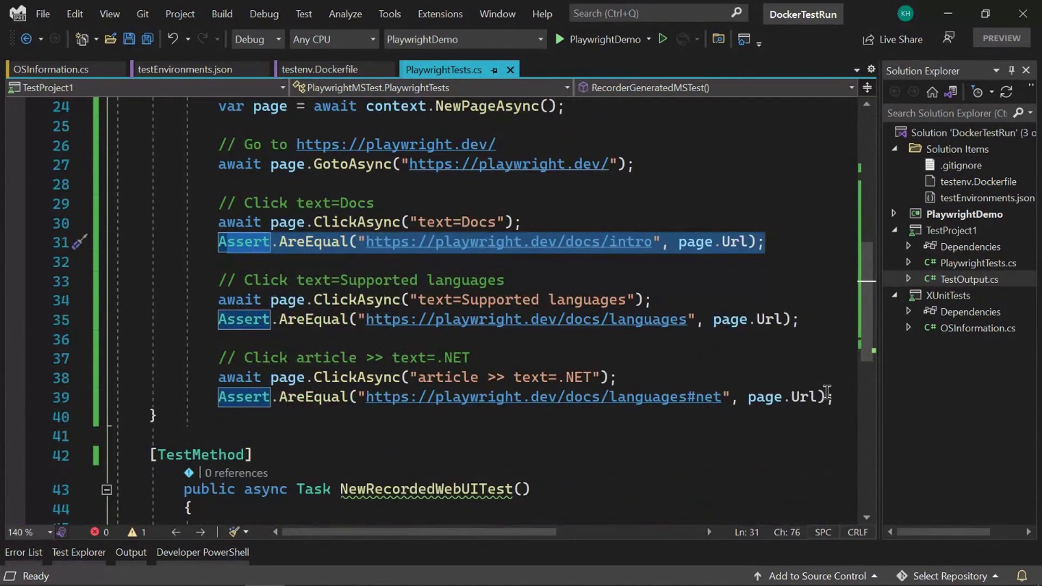
left_click(839, 395)
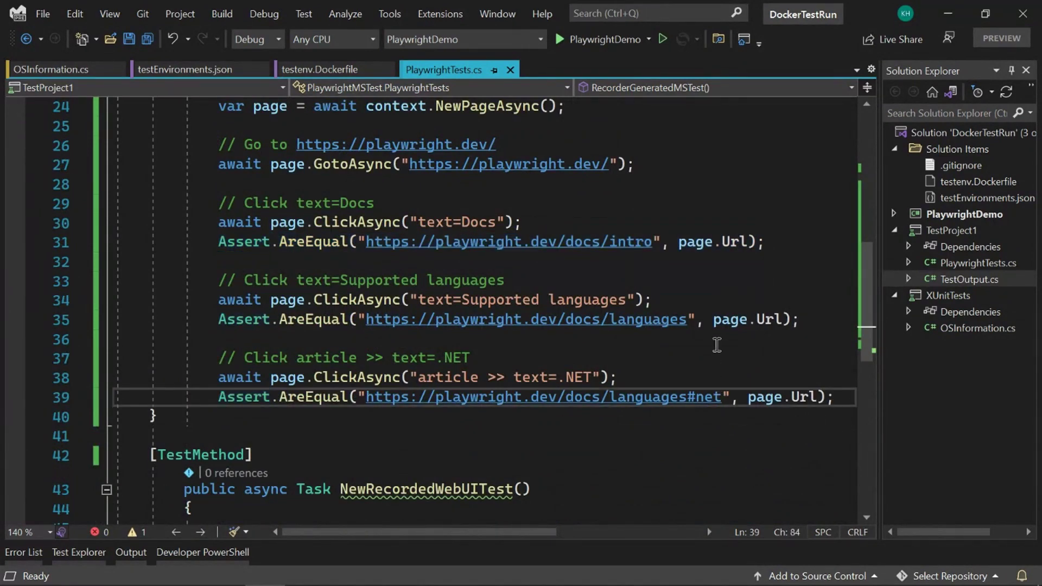
Run RecorderGeneratedMSTest from its context menu and see it pass in Test Explorer
left_click(517, 341)
right_click(516, 341)
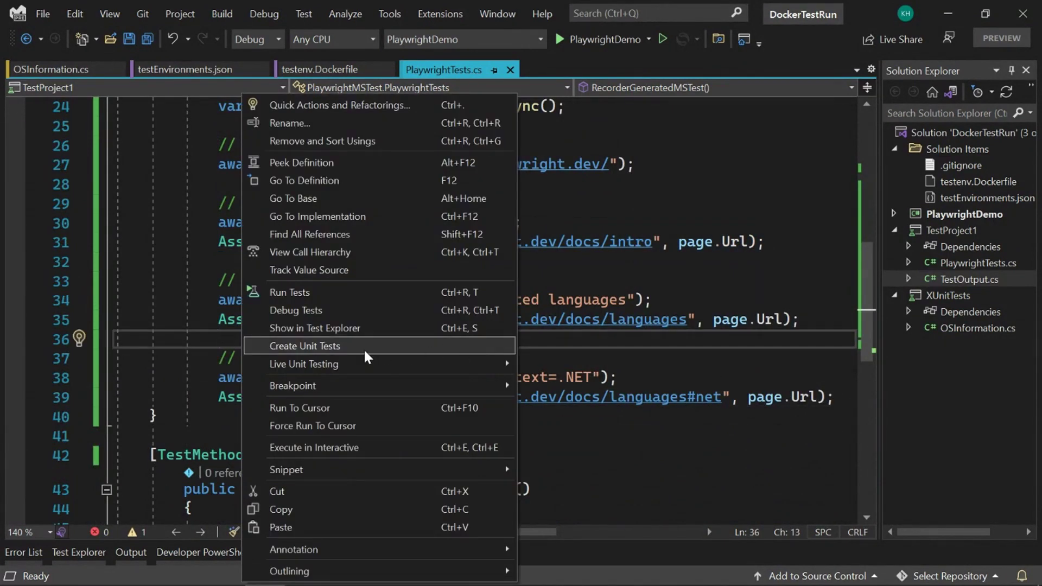
left_click(346, 295)
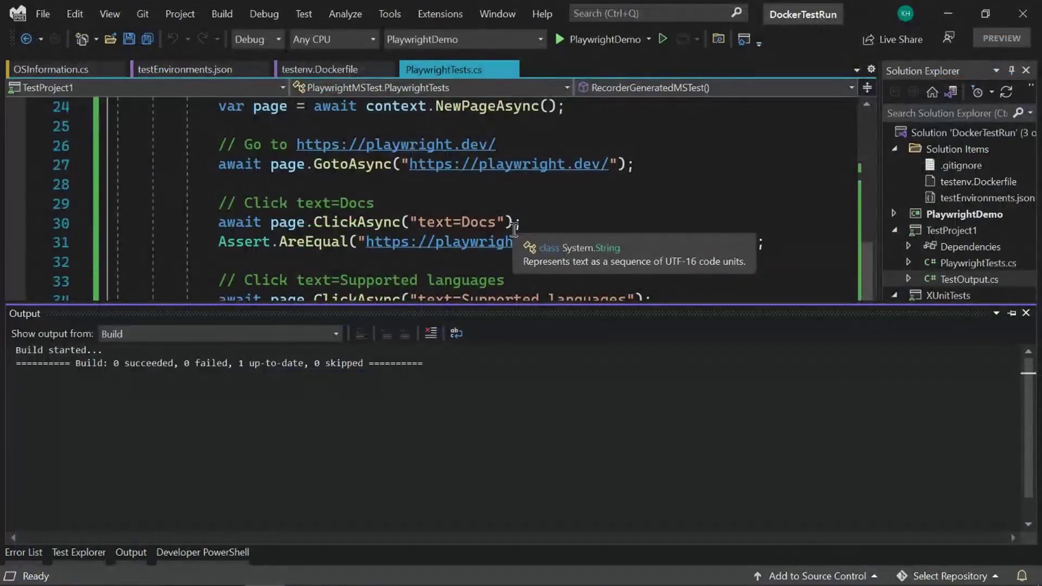
scroll(515, 230, "up", 2)
scroll(514, 230, "up", 3)
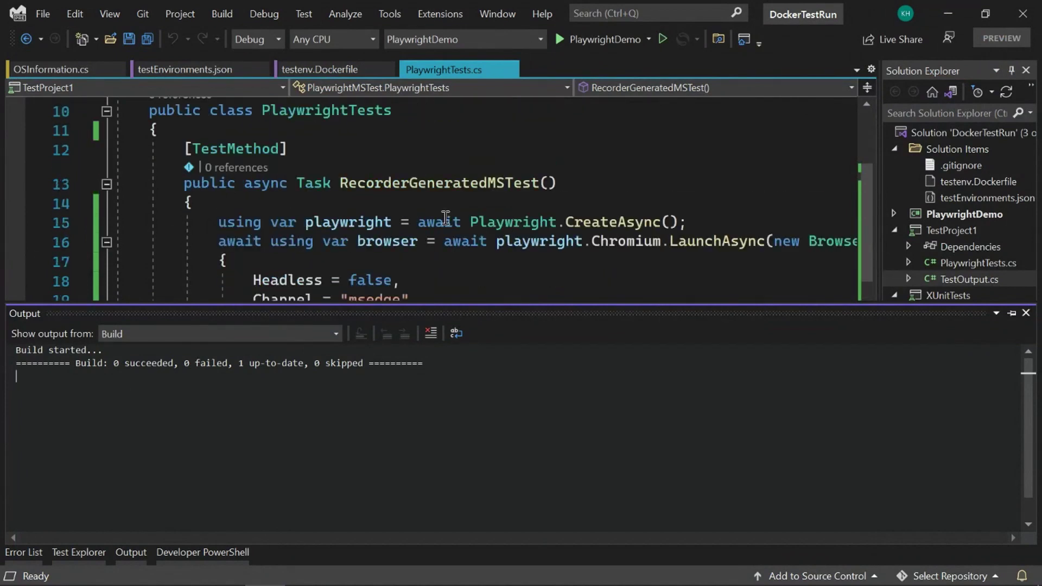
left_click(75, 552)
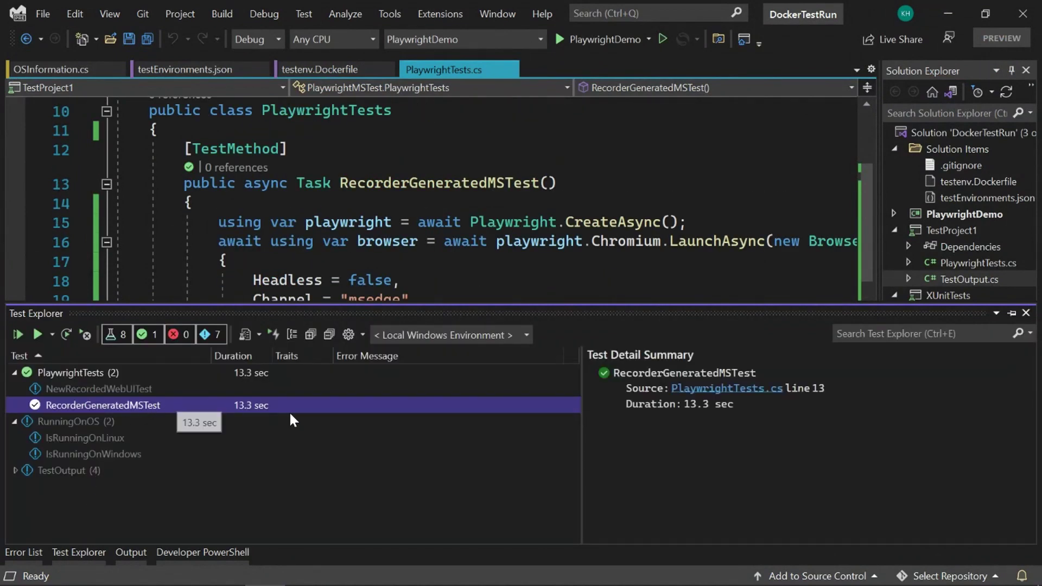
scroll(719, 196, "down", 1)
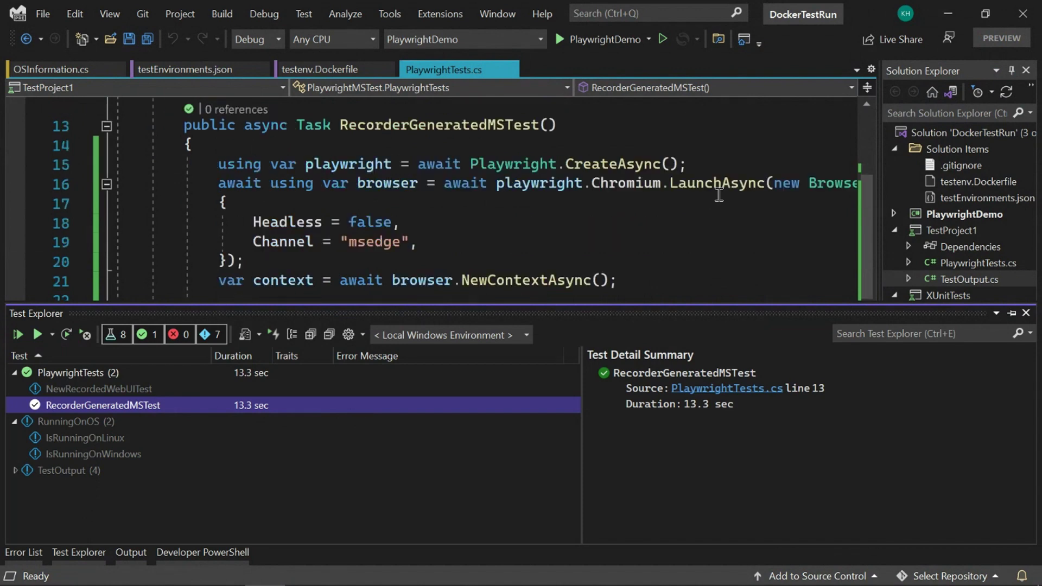